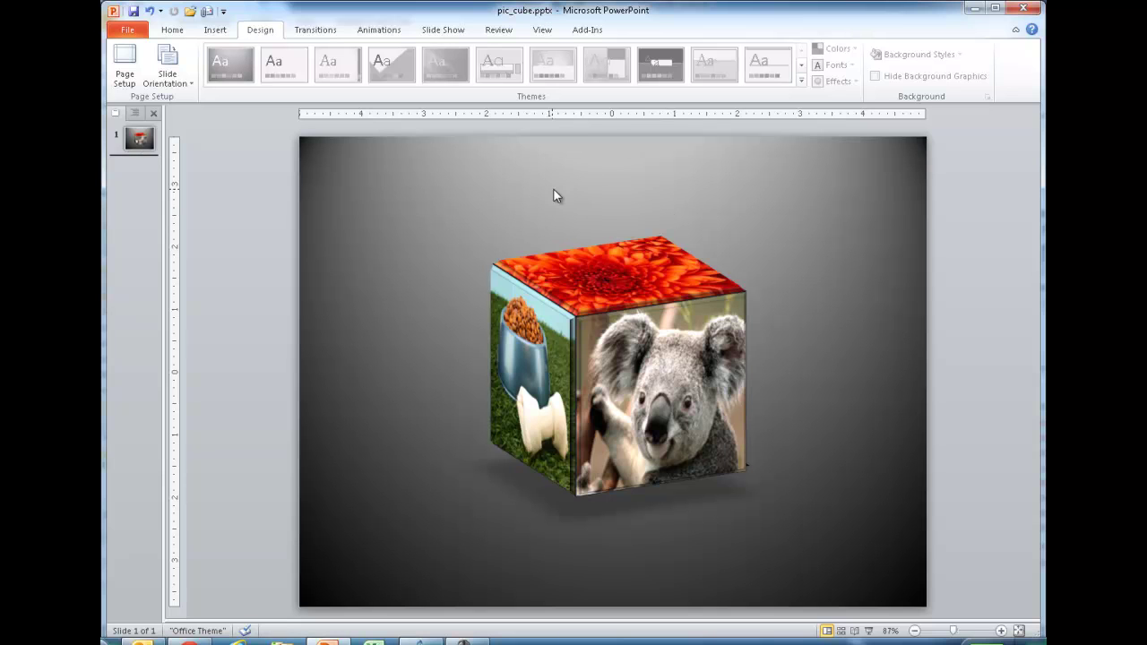
Add a blank slide after the picture cube slide.
left_click(172, 30)
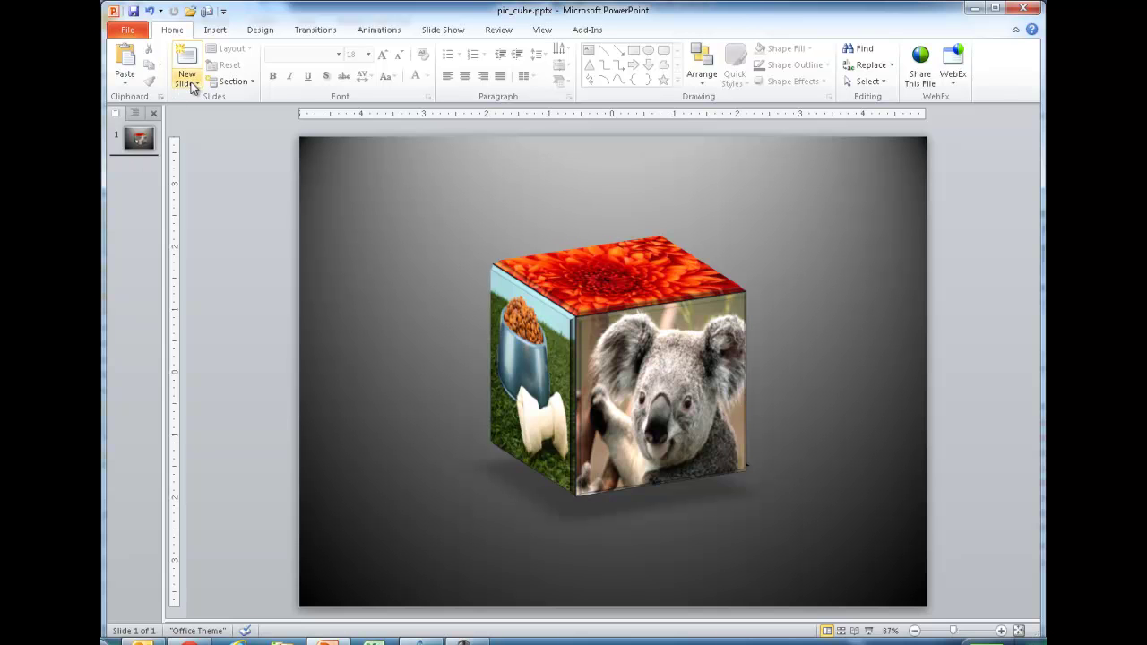
left_click(186, 78)
left_click(217, 302)
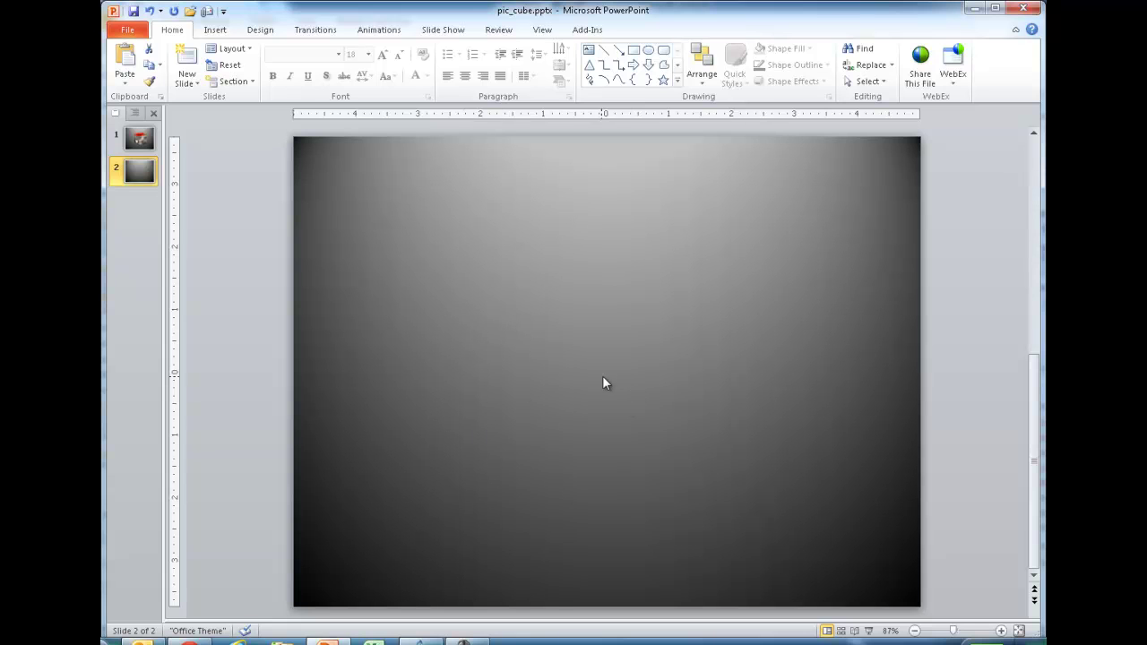
Apply the plain white background style to the slides, check the cube slide, and return to the blank slide 2.
left_click(260, 31)
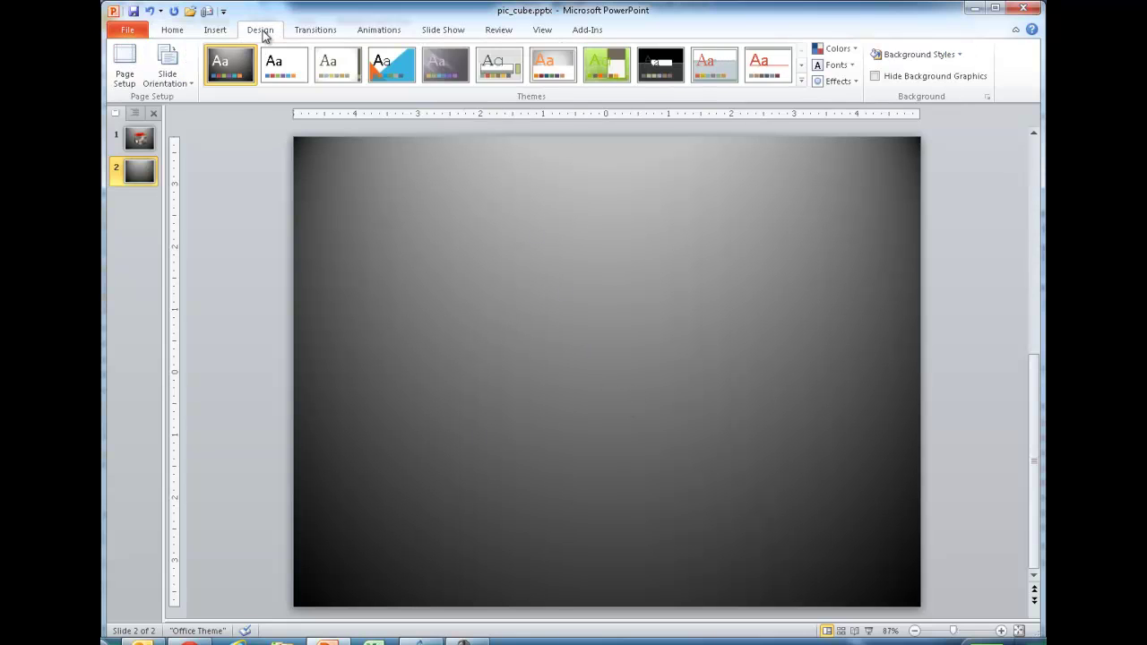
left_click(960, 56)
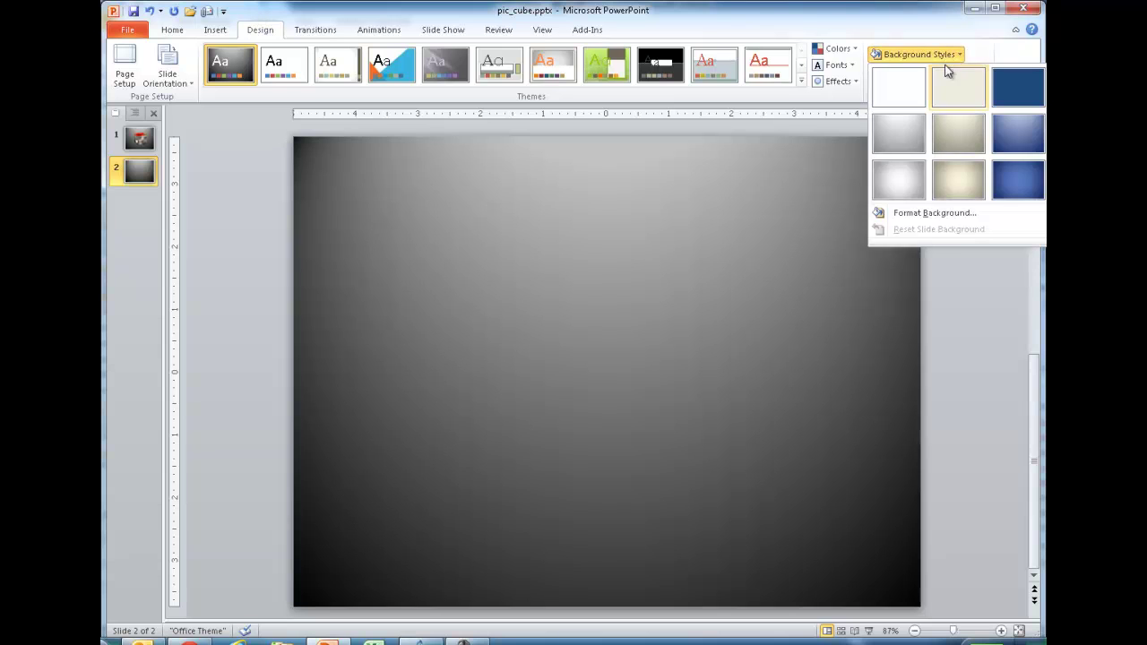
left_click(894, 83)
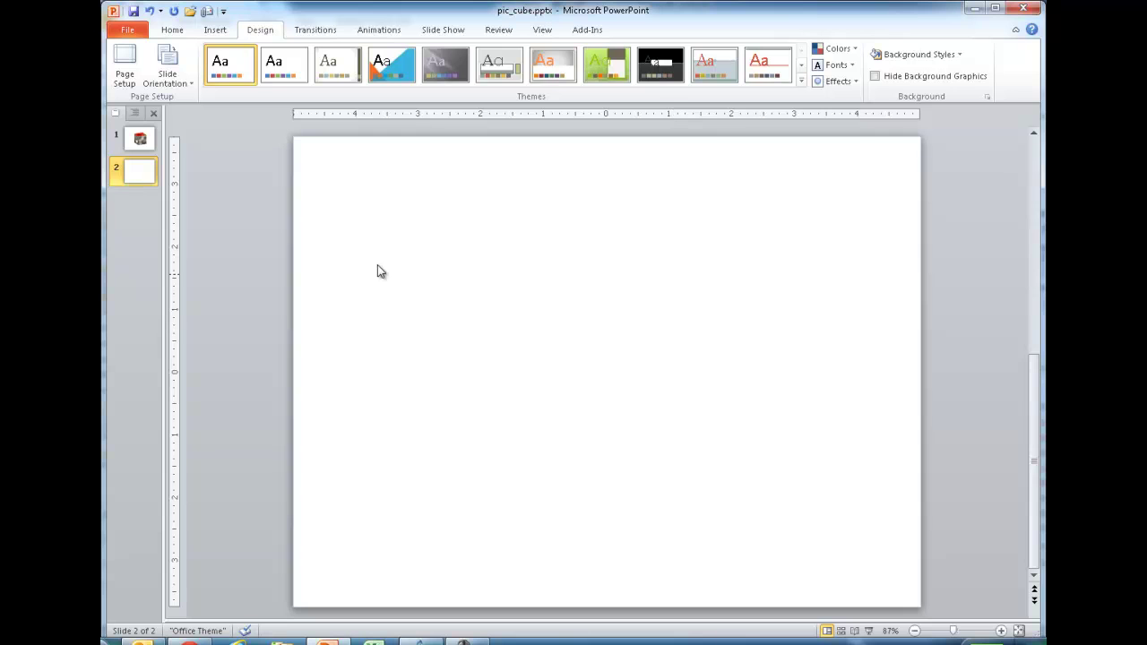
left_click(140, 139)
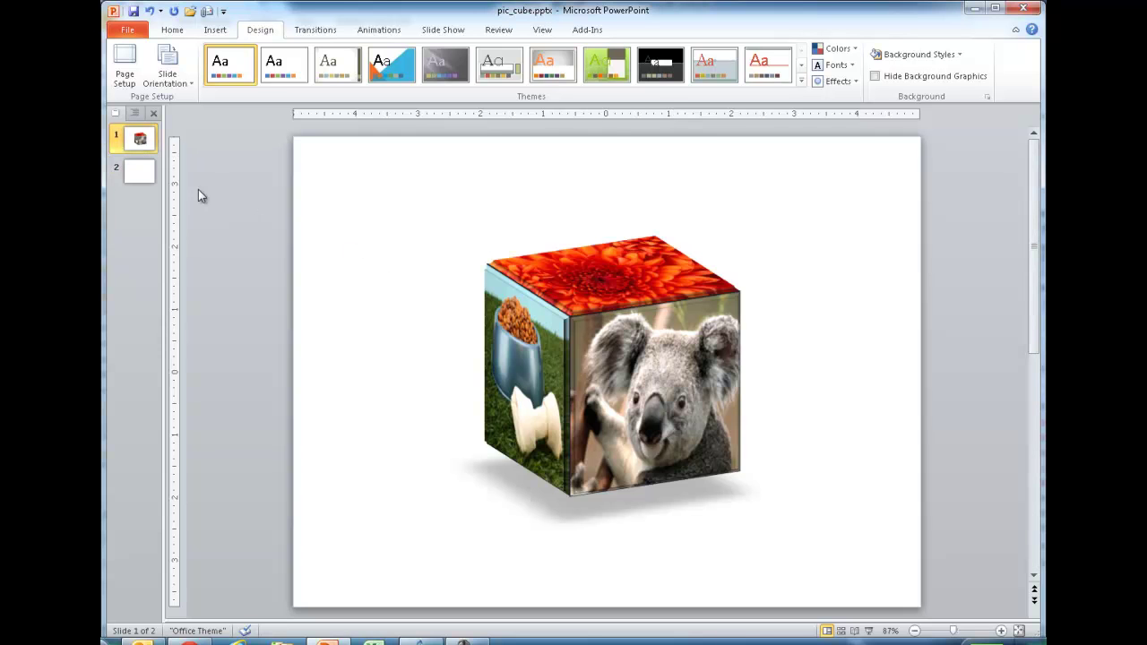
left_click(141, 172)
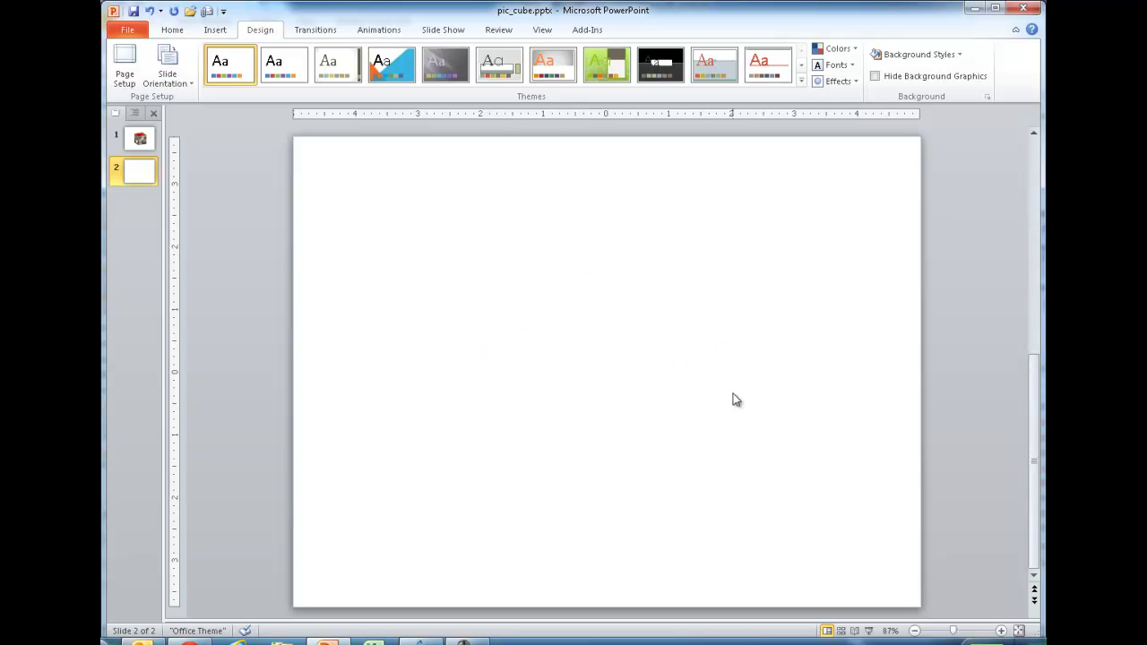
Insert Jellyfish.jpg from the Sample Pictures folder onto slide 2.
left_click(215, 31)
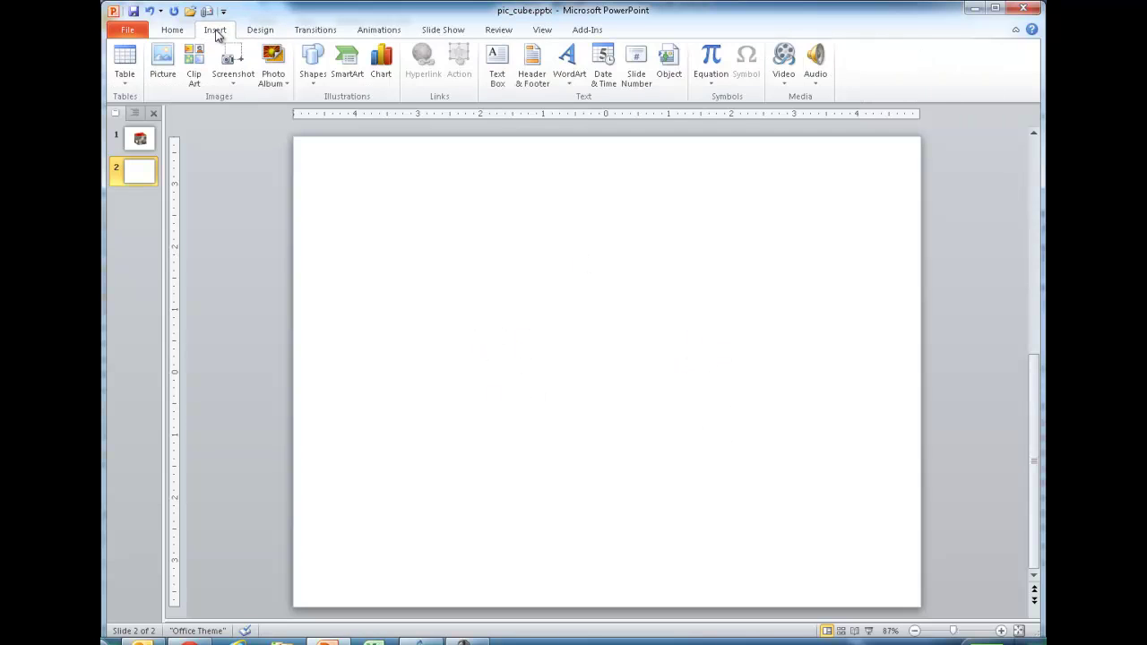
left_click(163, 63)
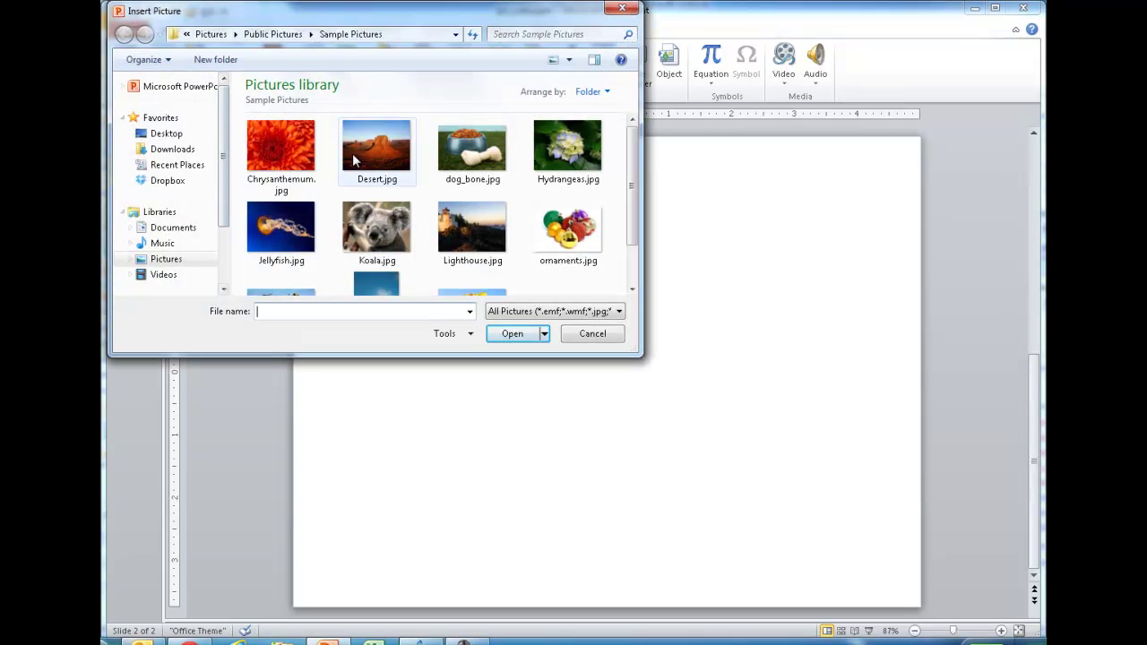
left_click(284, 222)
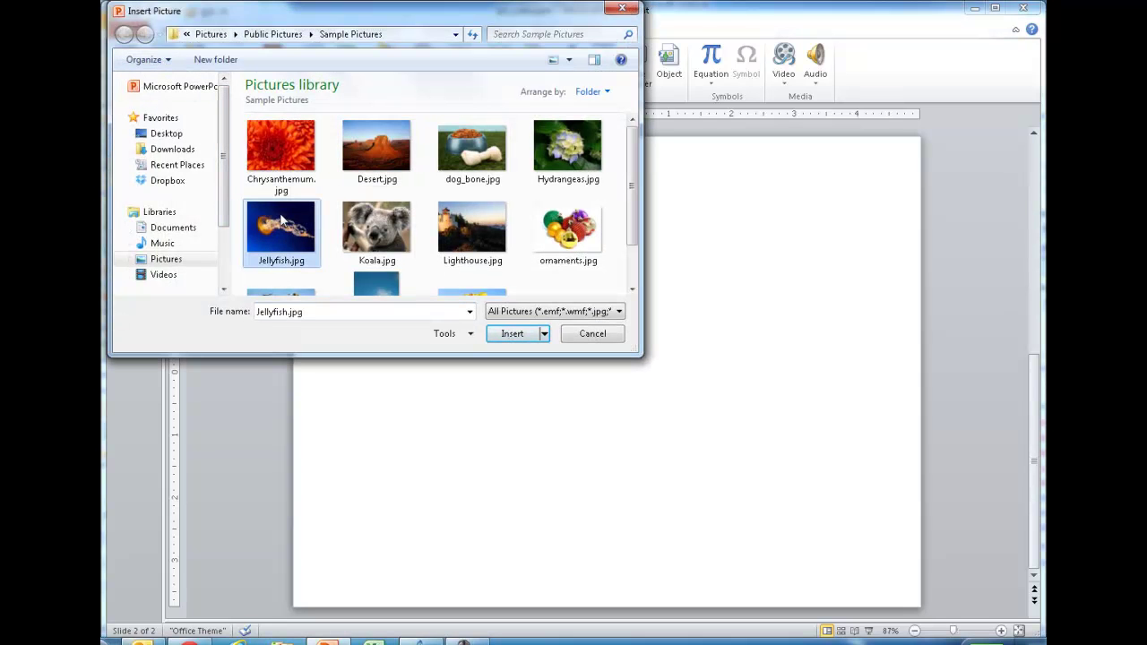
left_click(512, 334)
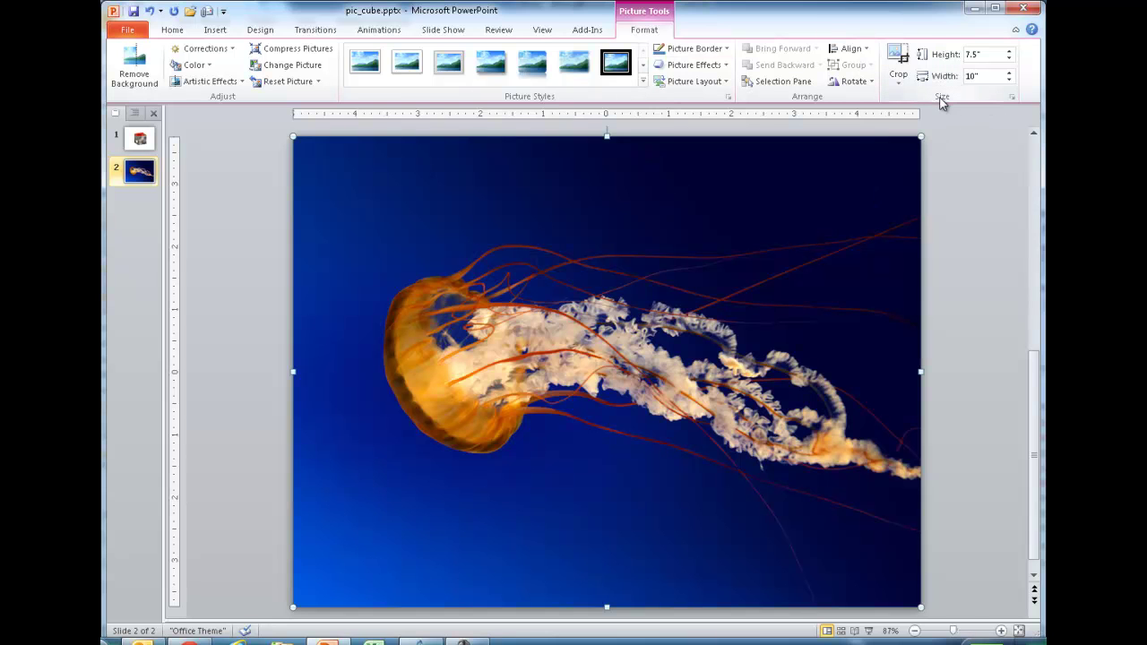
left_click(1011, 98)
left_click(1013, 100)
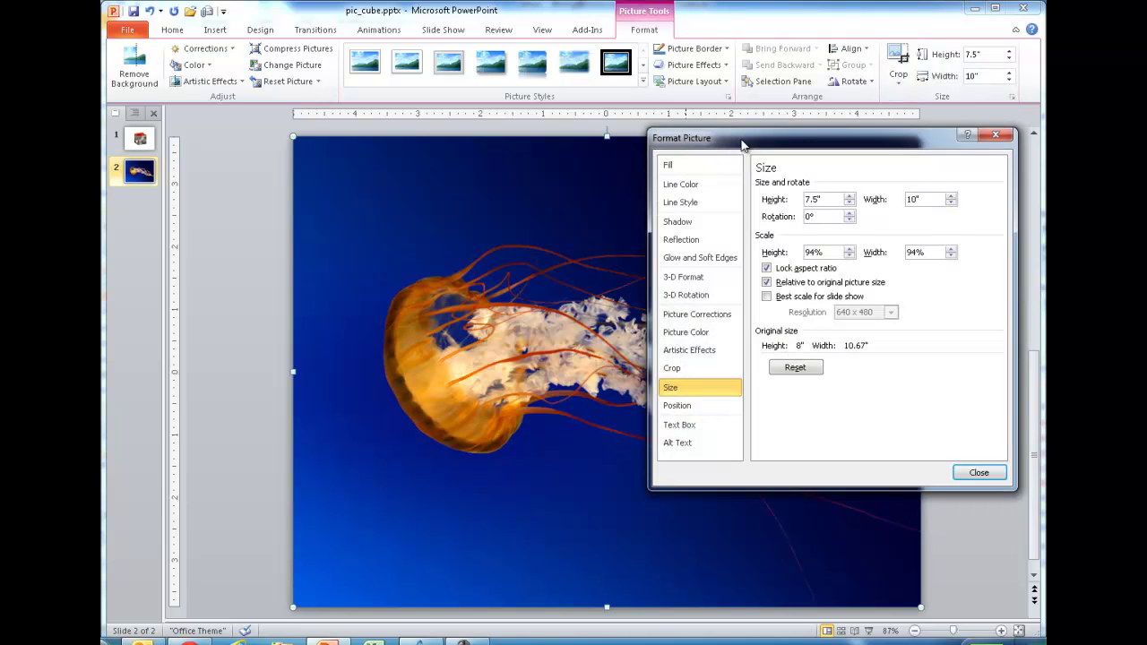
left_click(977, 473)
Turn off the jellyfish picture's locked aspect ratio and set both its height and width to 3 inches.
right_click(539, 265)
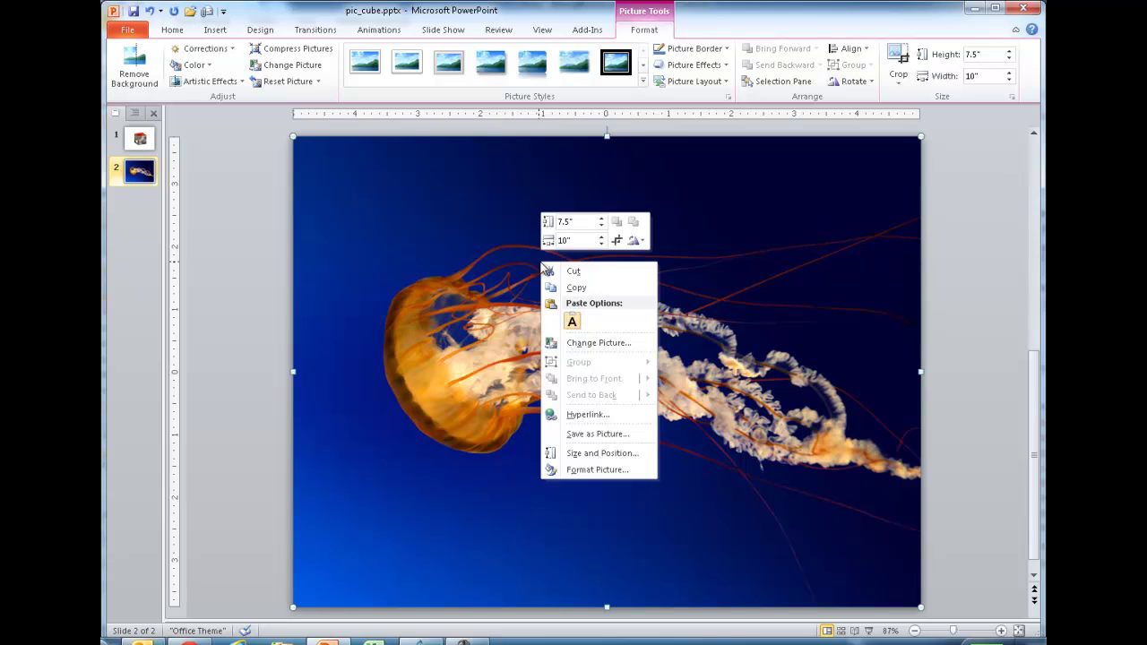
left_click(599, 473)
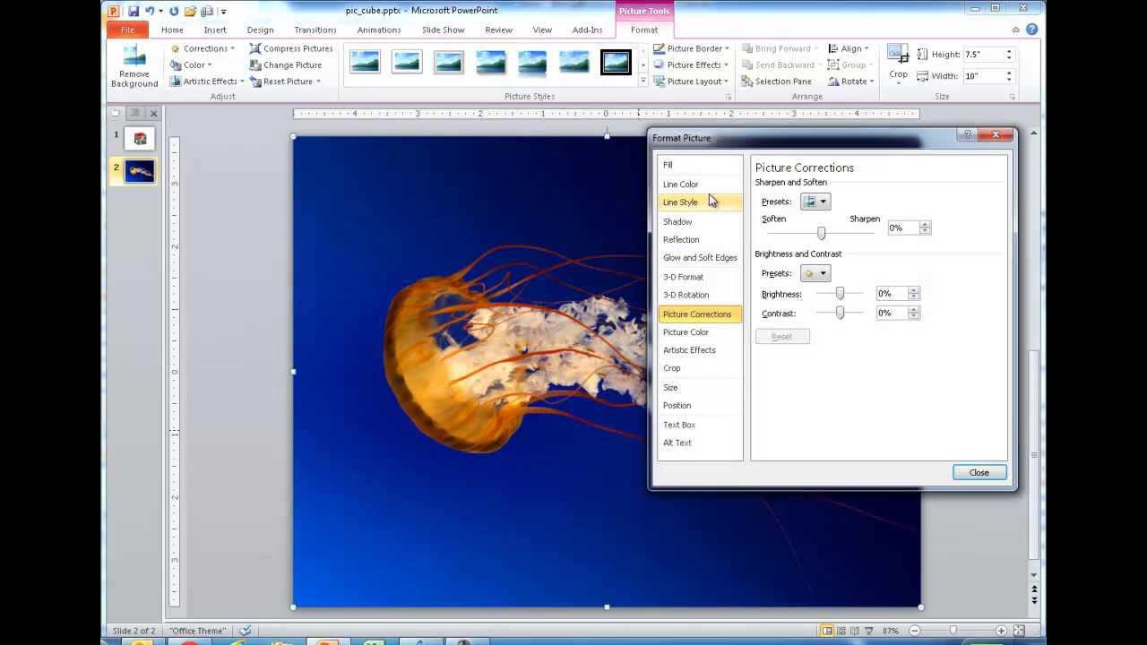
left_click(672, 388)
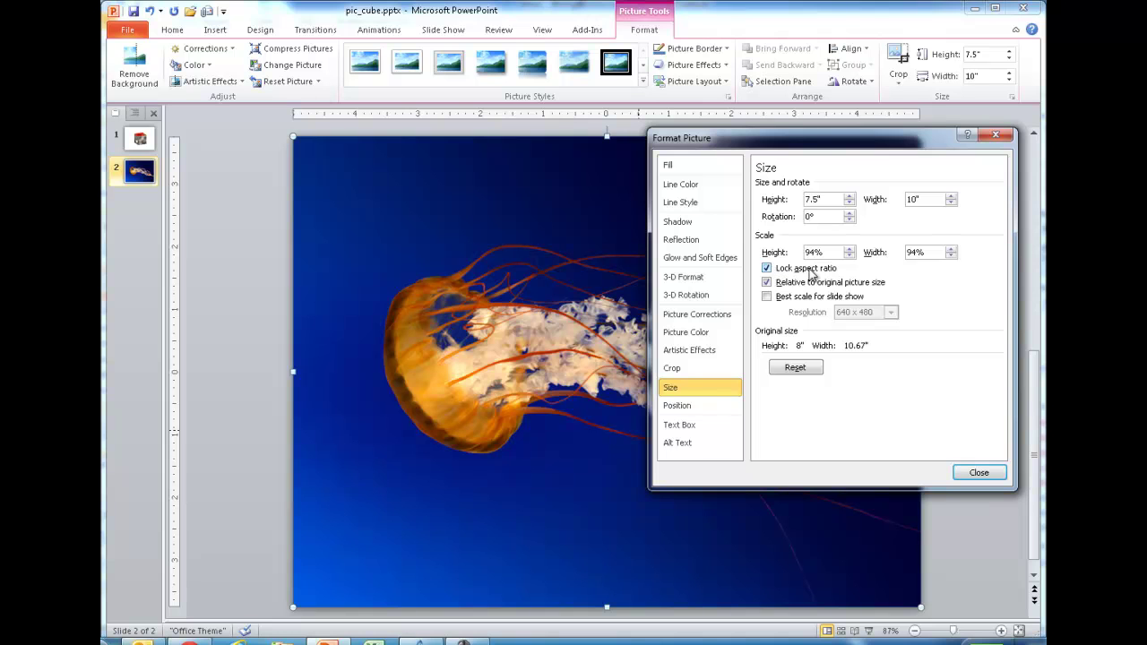
left_click(766, 268)
left_click_drag(837, 198, 768, 198)
type("3")
key("Tab")
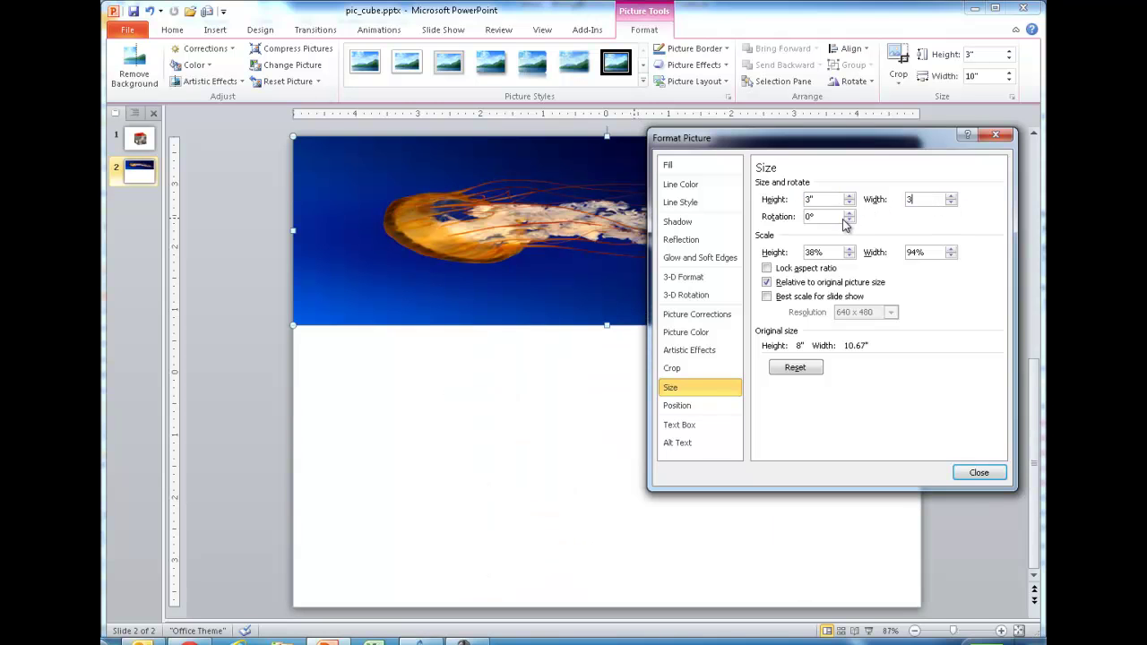
key("Tab")
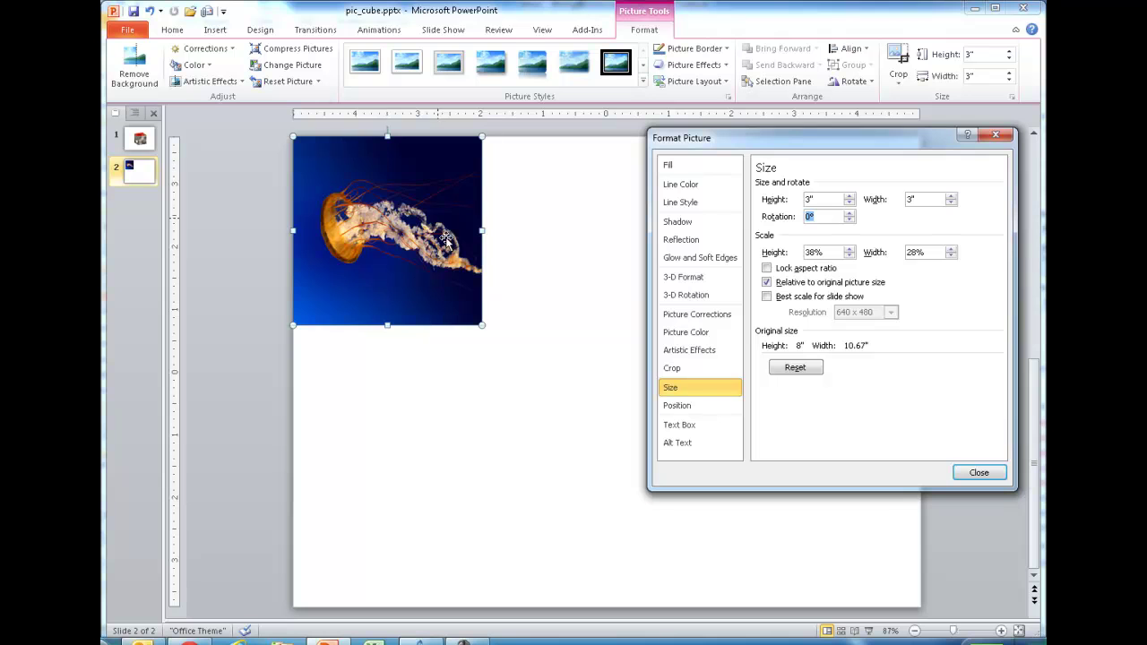
Apply the third bevel preset in the gallery's second row to the top of the jellyfish picture.
left_click(674, 276)
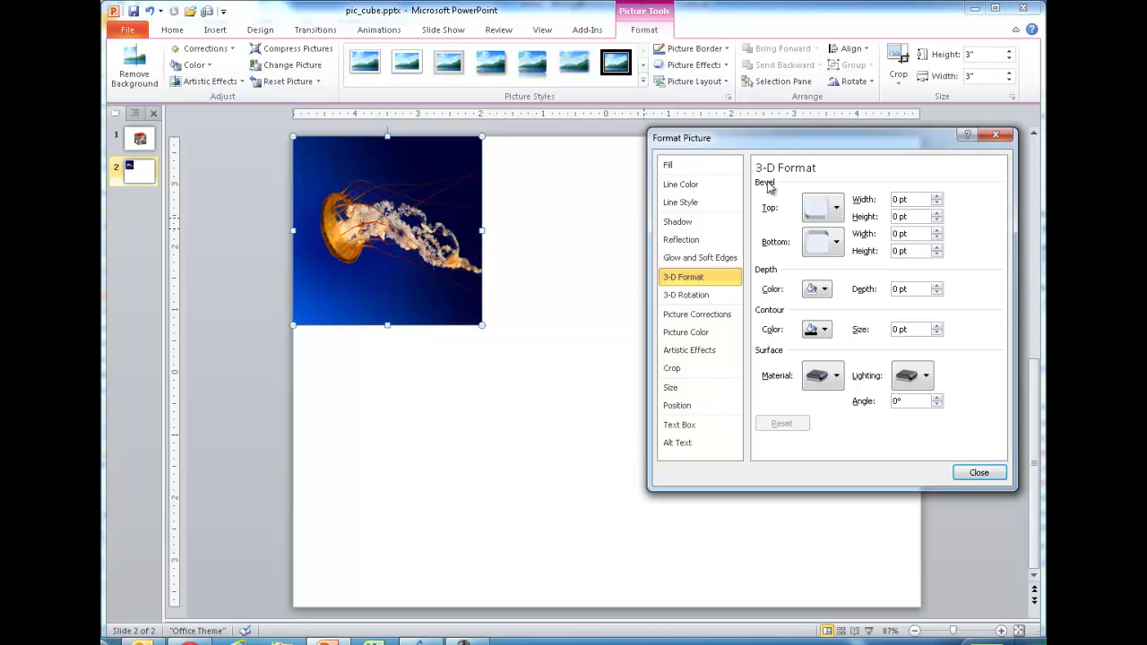
left_click(836, 209)
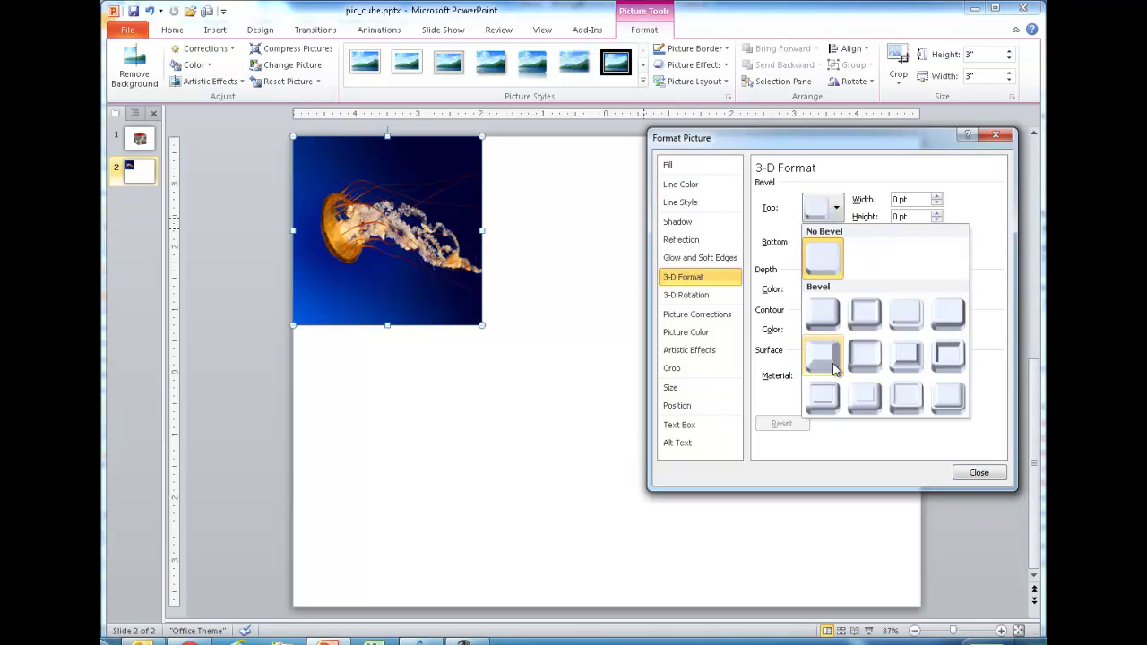
left_click(910, 359)
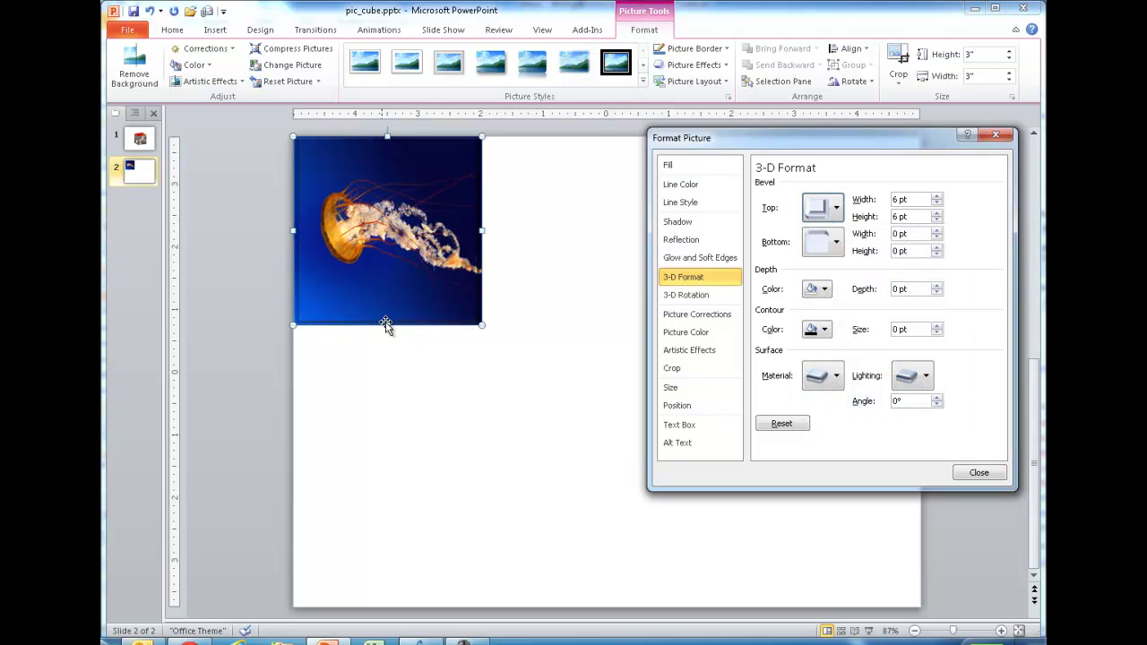
Give the jellyfish picture a solid outline in the darkest shade of the black theme colour and finish formatting.
left_click(697, 188)
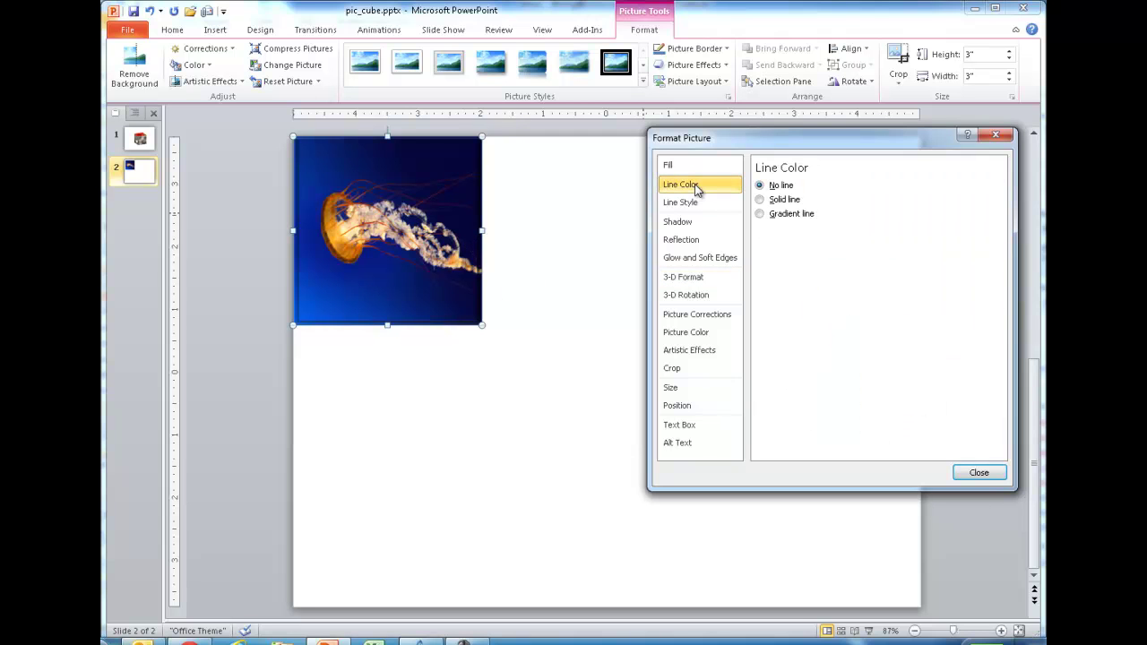
left_click(762, 199)
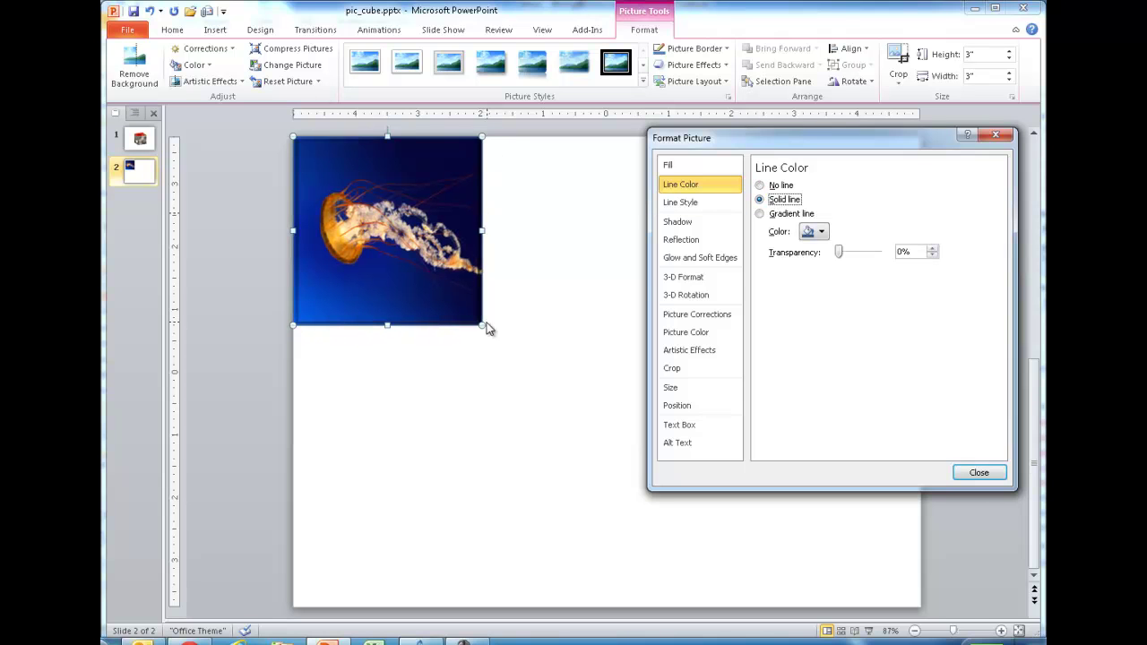
left_click(809, 233)
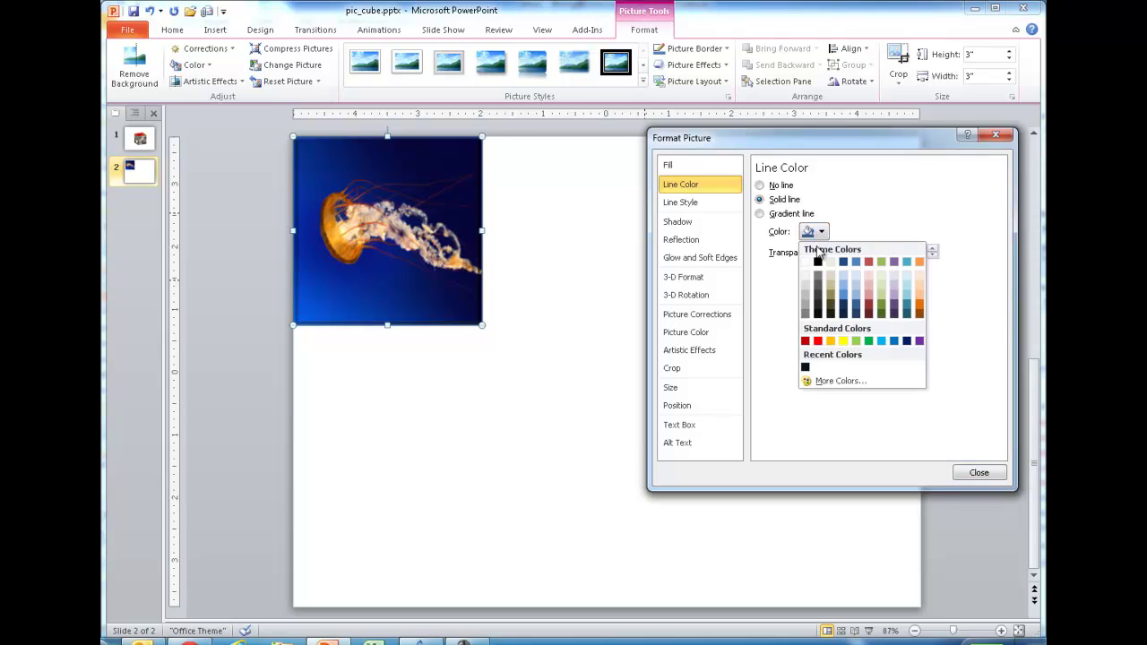
left_click(817, 309)
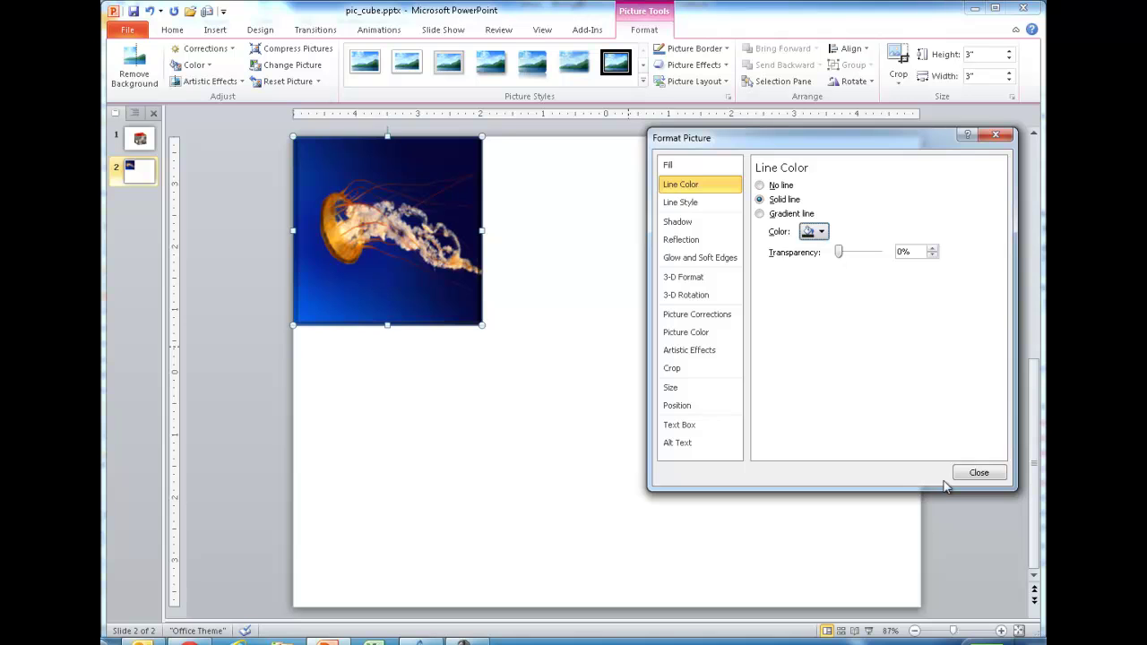
left_click(529, 415)
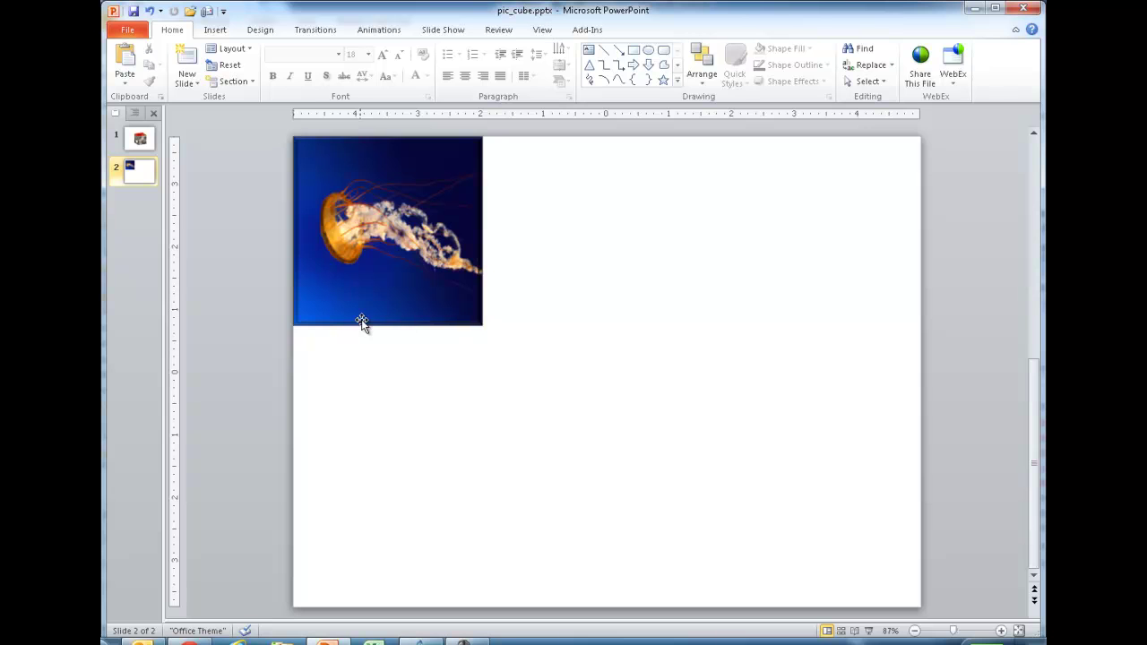
Duplicate the formatted jellyfish picture twice to make three identical squares.
left_click(386, 218)
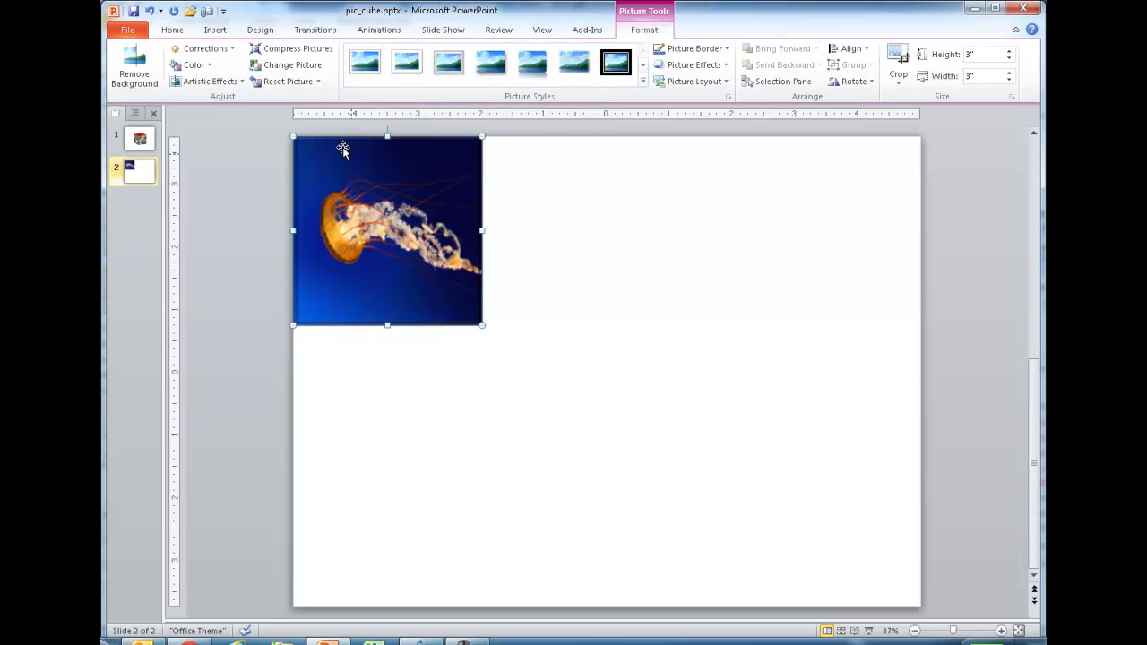
left_click(170, 30)
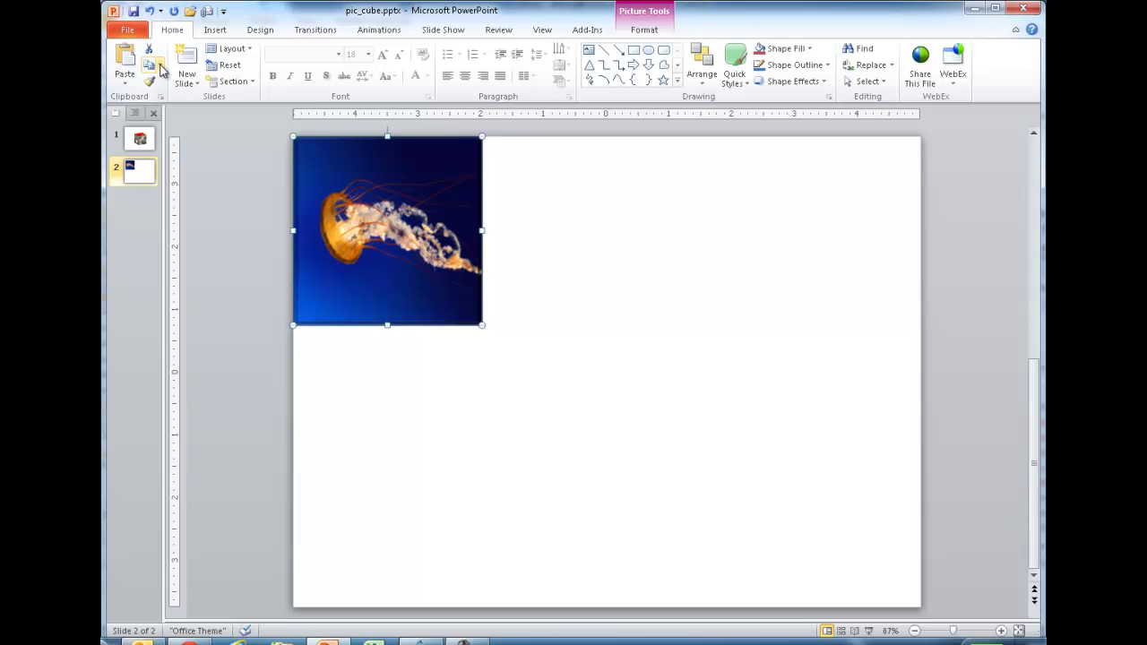
left_click(159, 66)
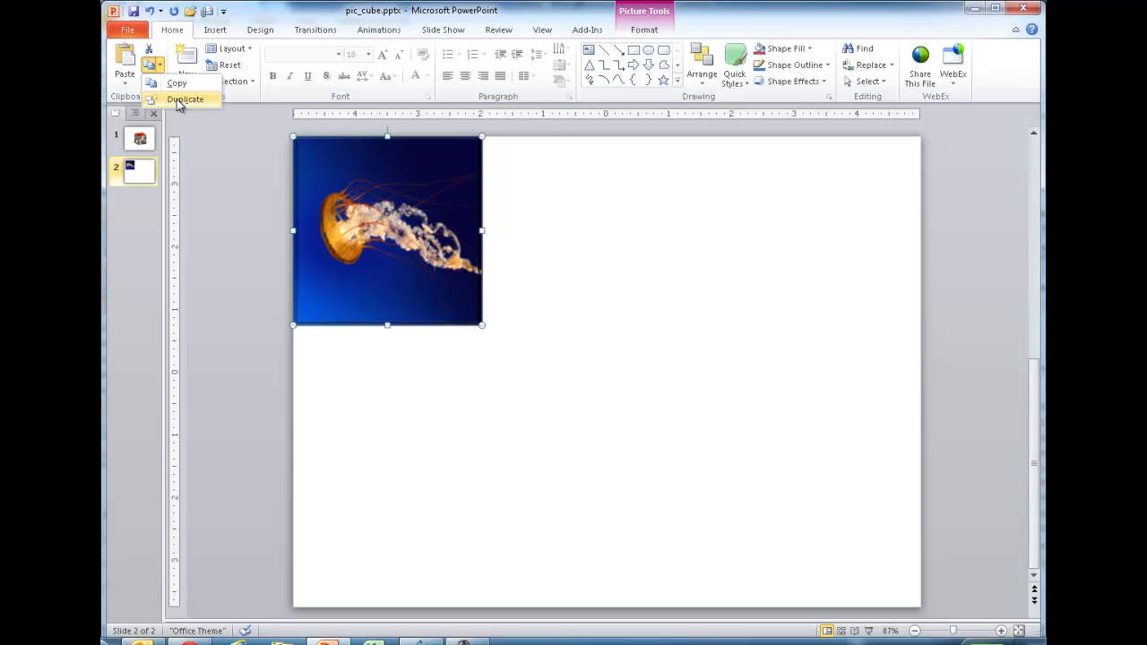
left_click(185, 100)
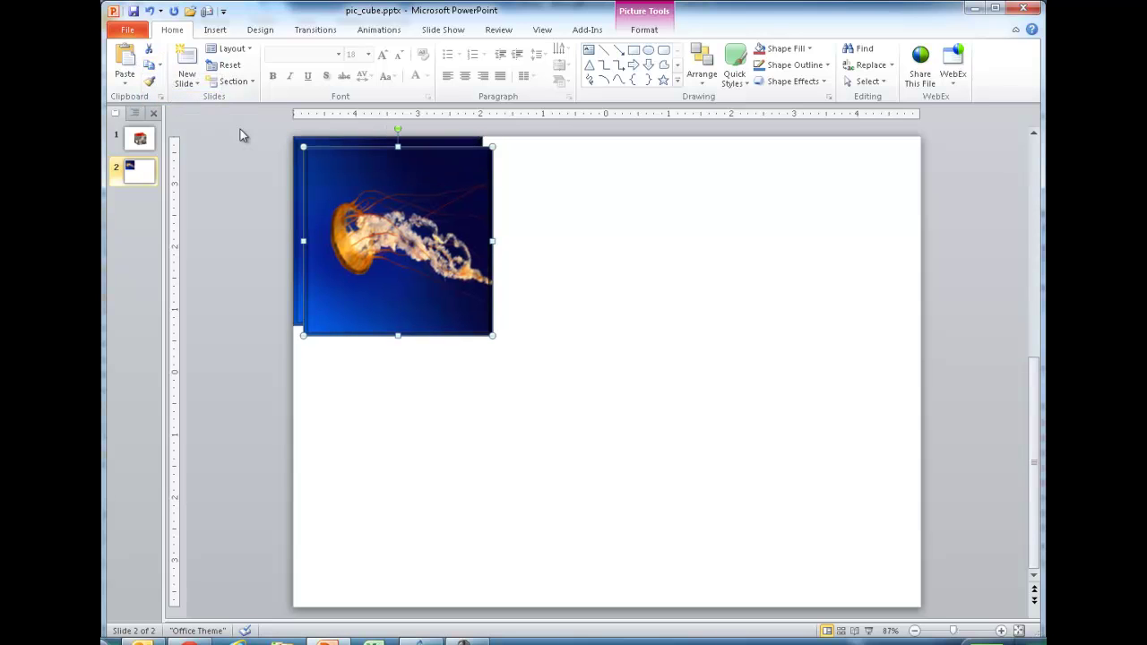
left_click(159, 67)
left_click(185, 99)
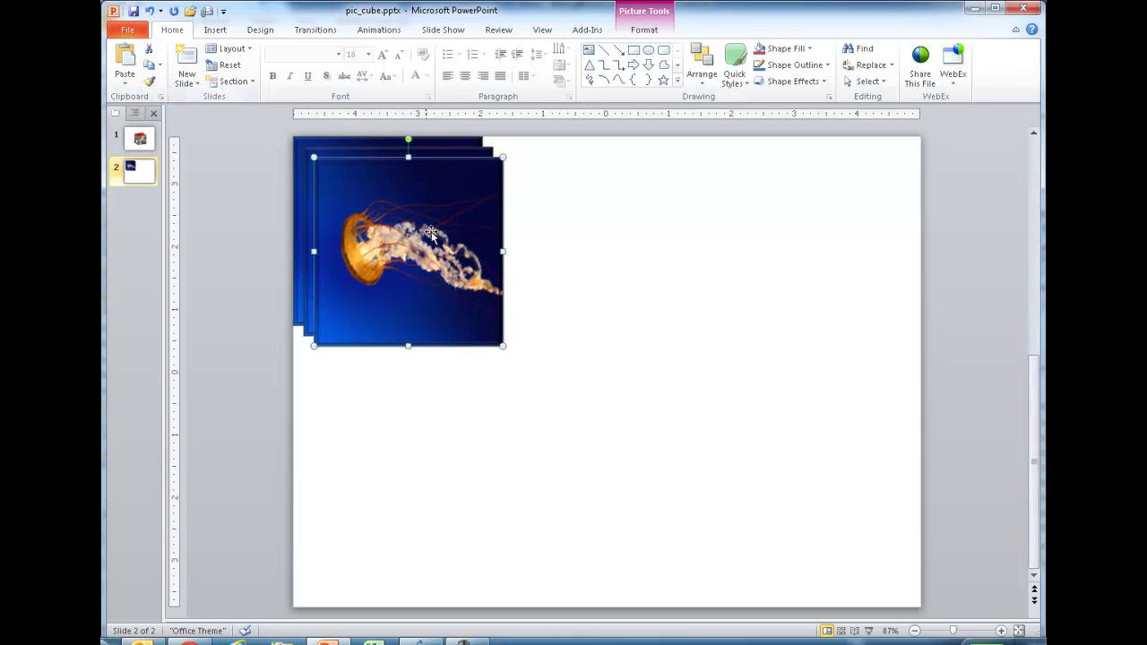
Spread the three jellyfish squares over the slide: one lower right, one lower left, and one at the top centre.
left_click_drag(403, 229, 801, 460)
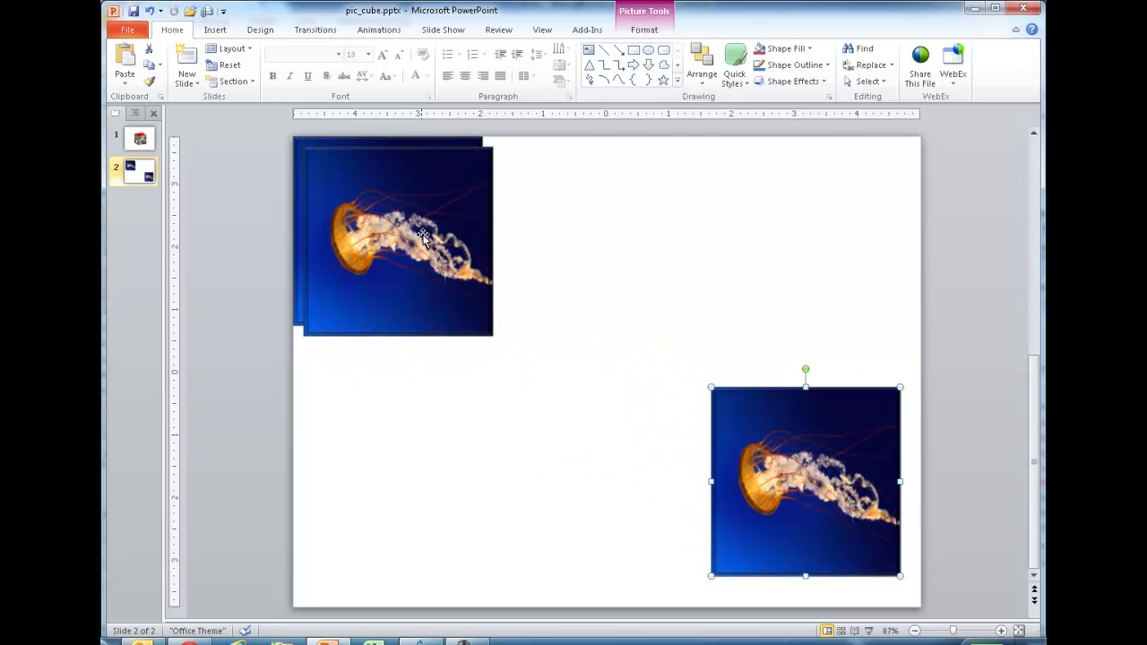
left_click_drag(421, 235, 442, 484)
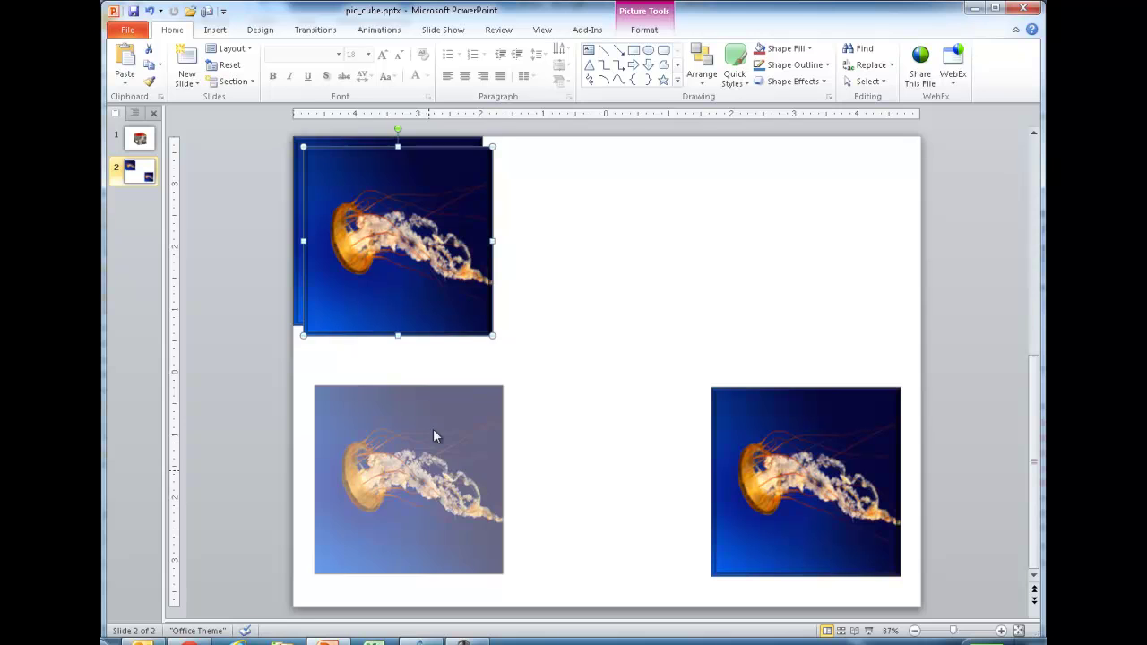
left_click_drag(415, 253, 629, 278)
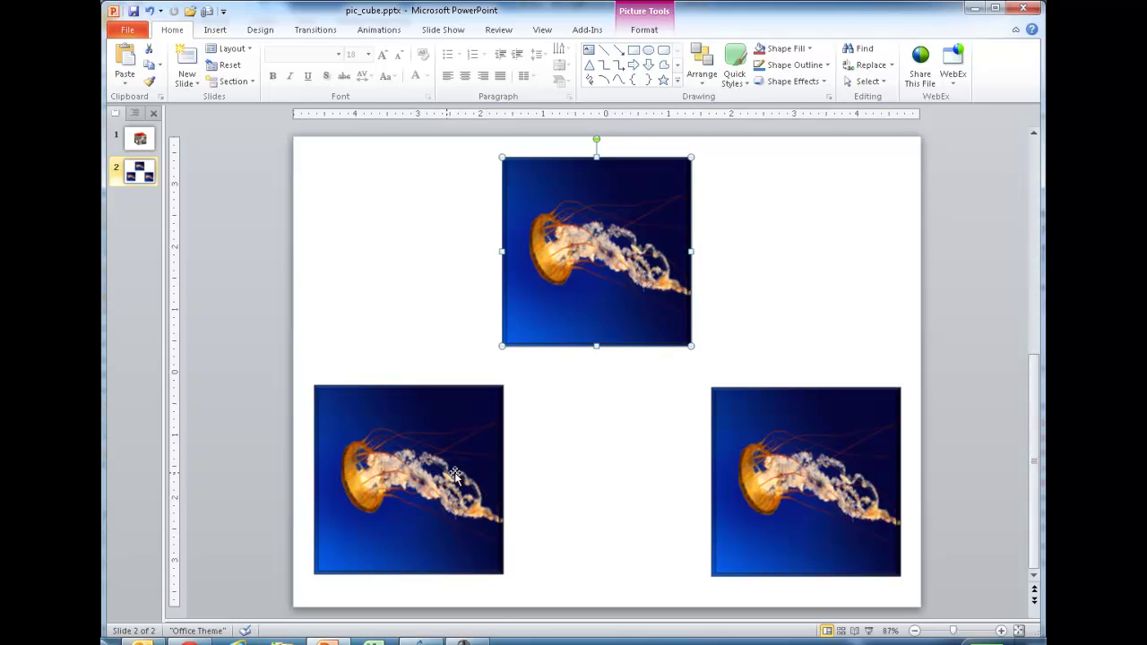
Replace the lower-left jellyfish picture with dog_bone.jpg from the Sample Pictures folder.
left_click(411, 471)
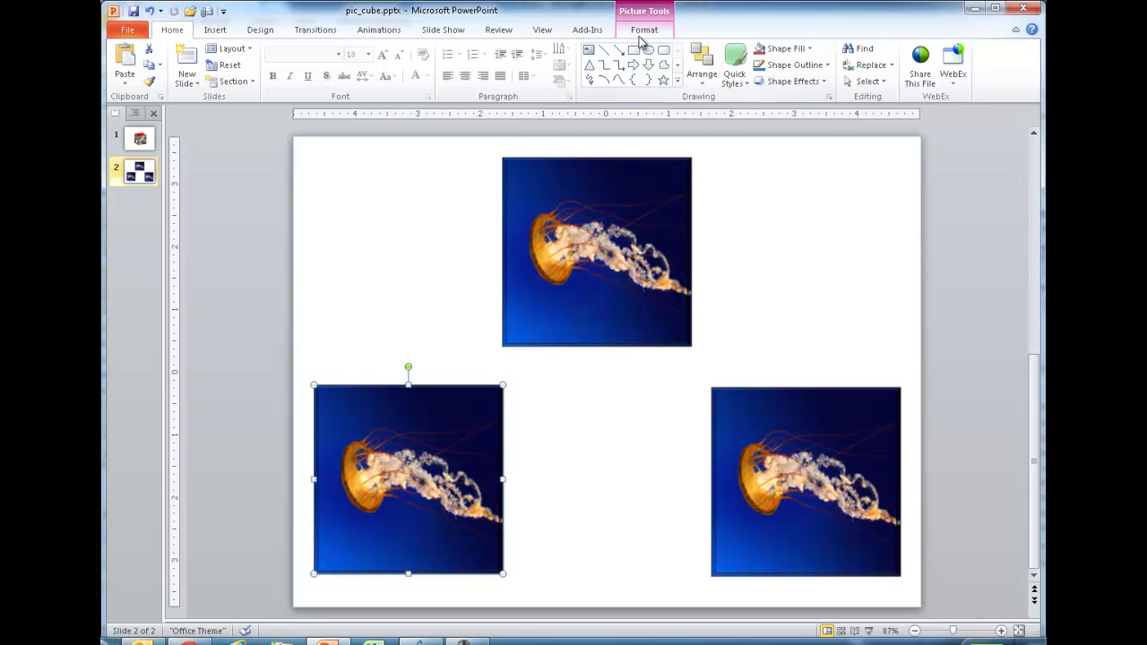
left_click(644, 30)
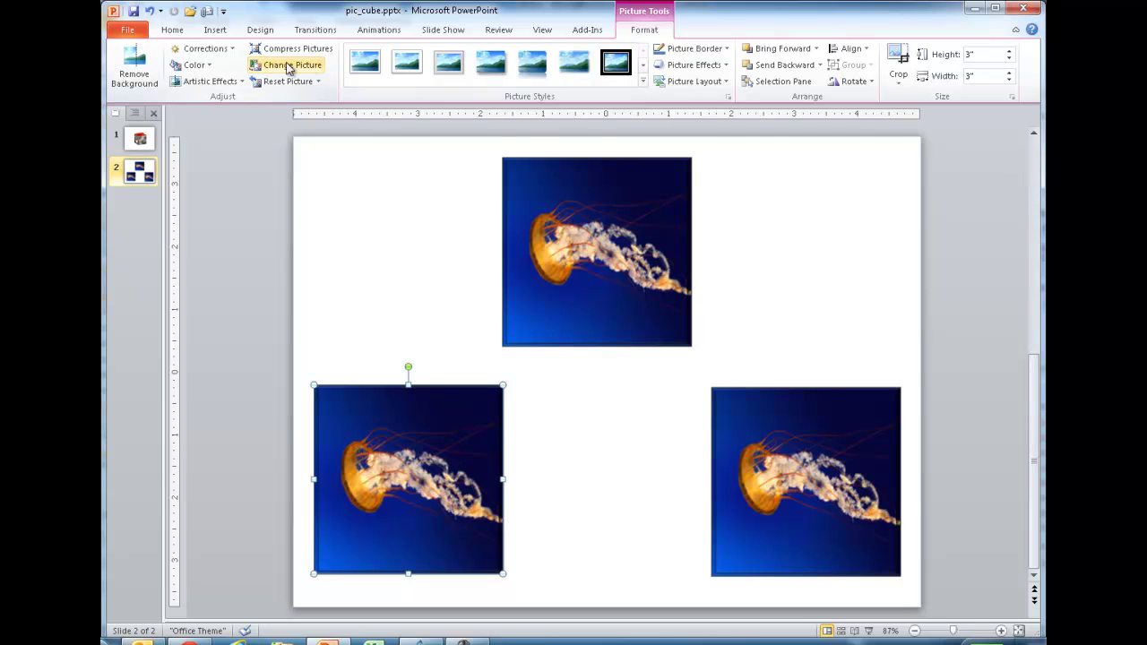
right_click(388, 461)
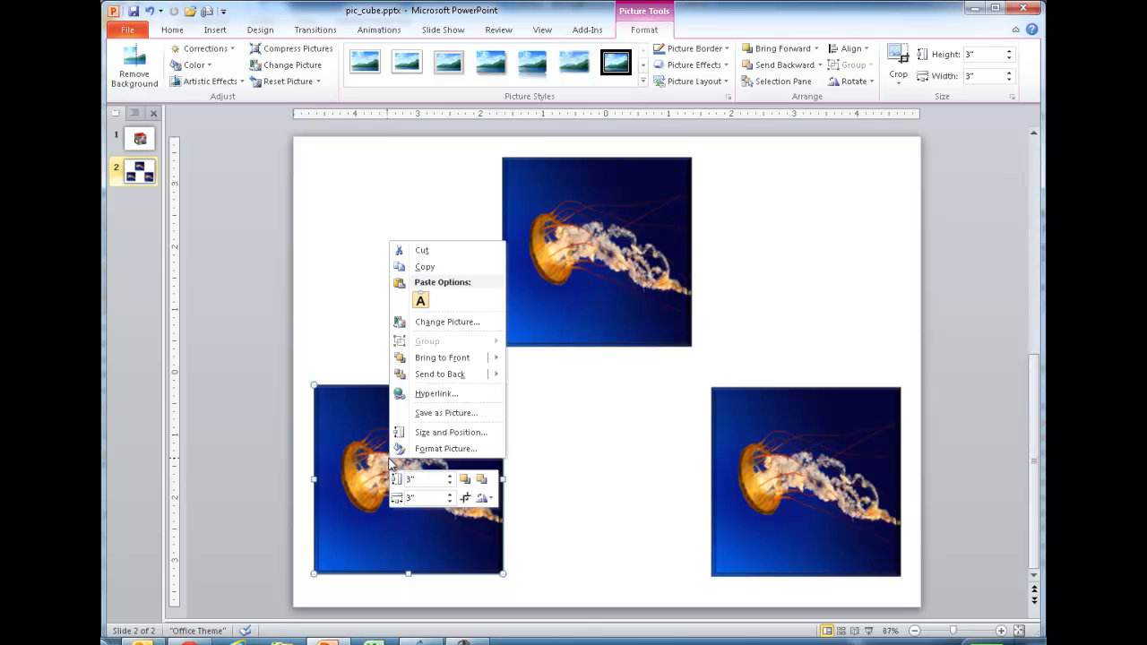
left_click(447, 322)
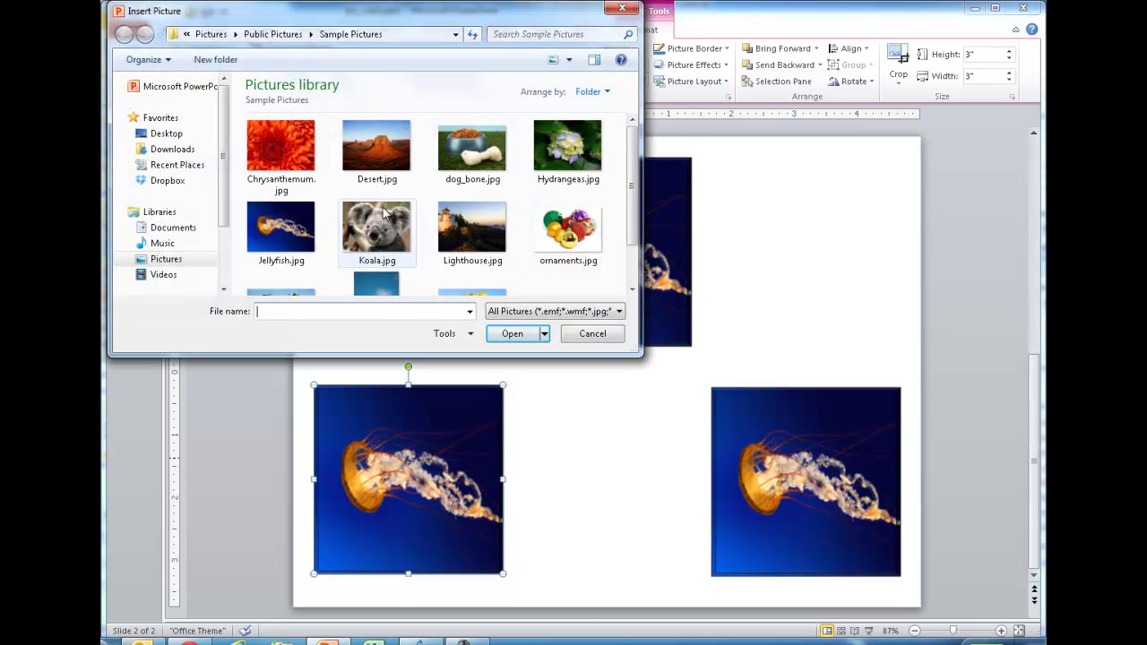
left_click(476, 149)
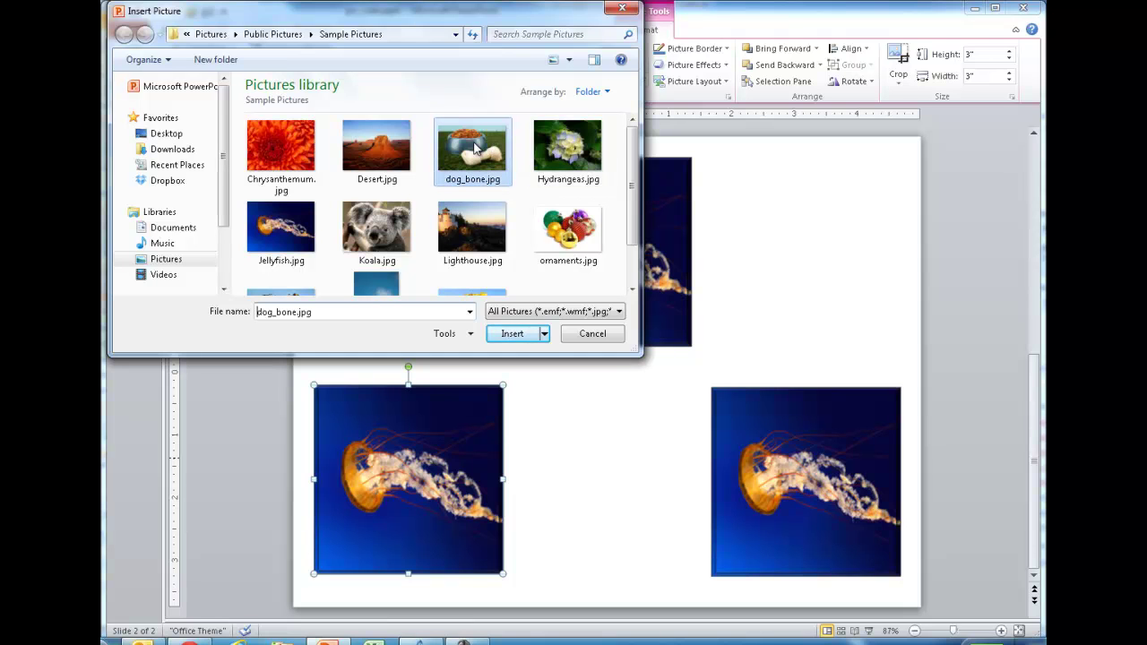
left_click(512, 334)
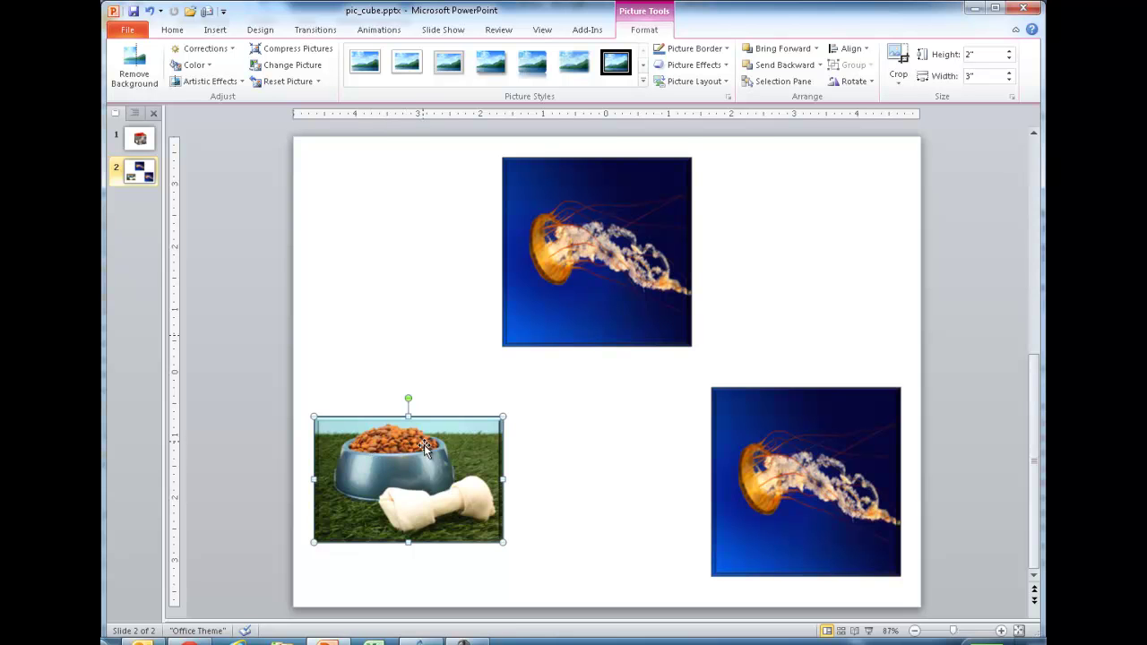
Set the dog bowl picture's height to 3" so it is square again, and finish formatting.
right_click(400, 459)
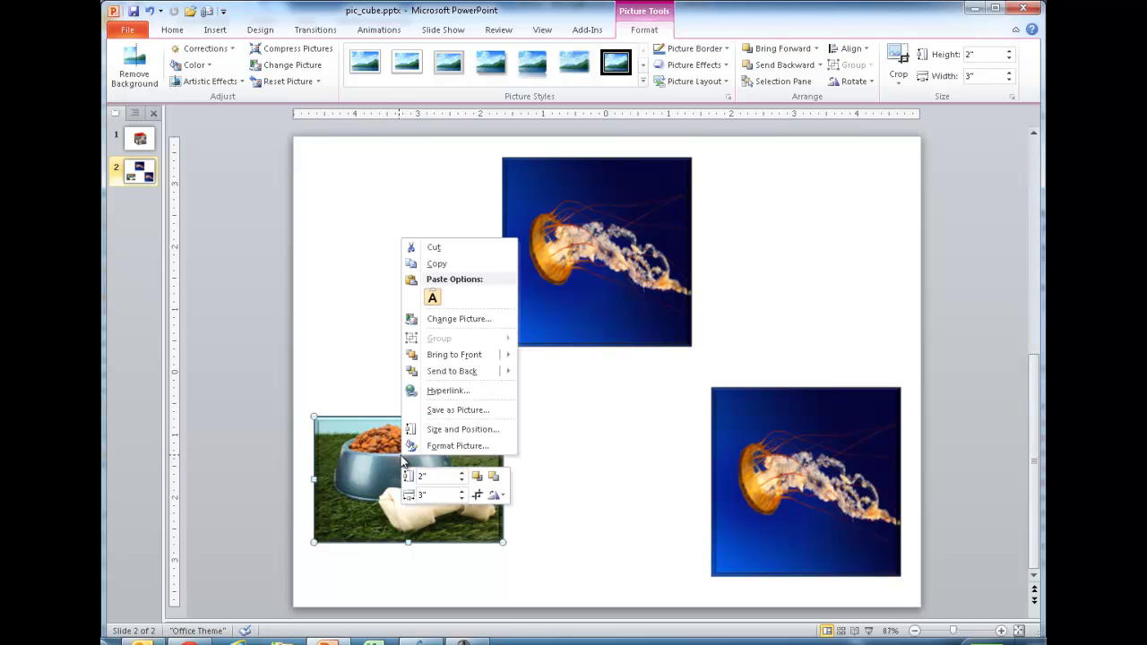
left_click(442, 447)
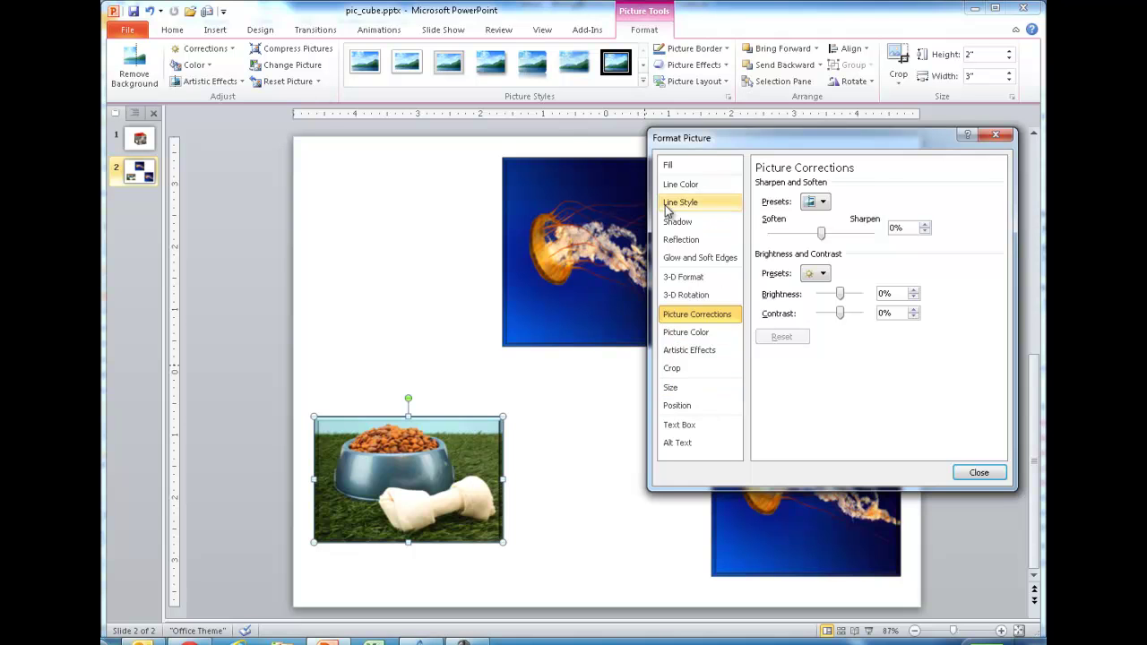
left_click(672, 389)
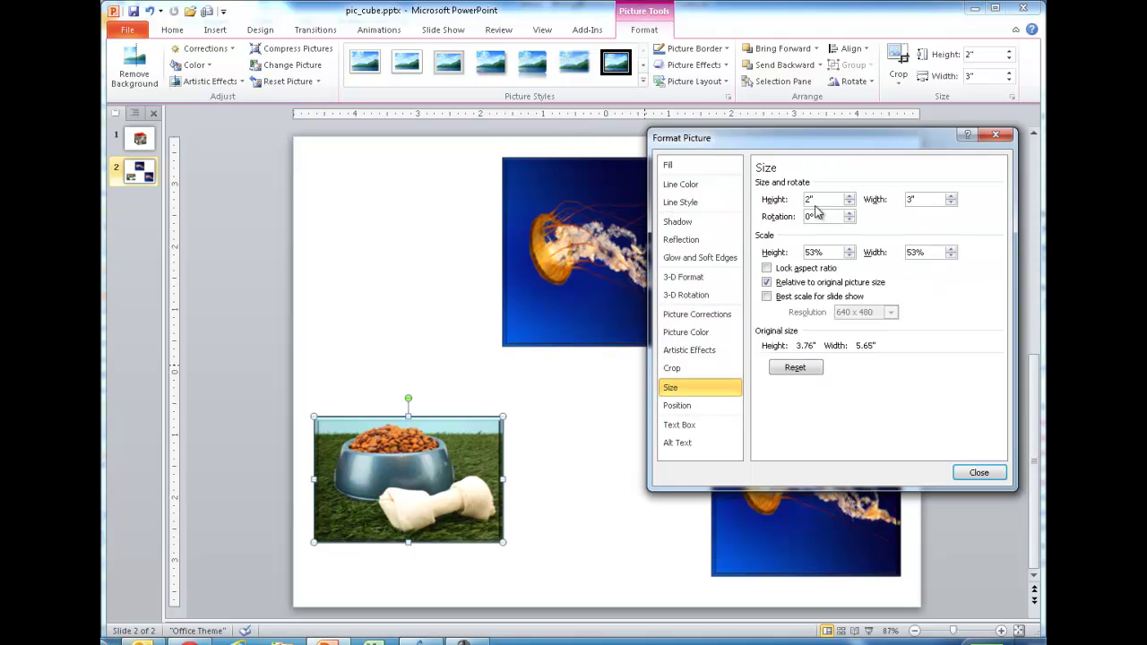
left_click_drag(825, 199, 793, 205)
left_click(759, 521)
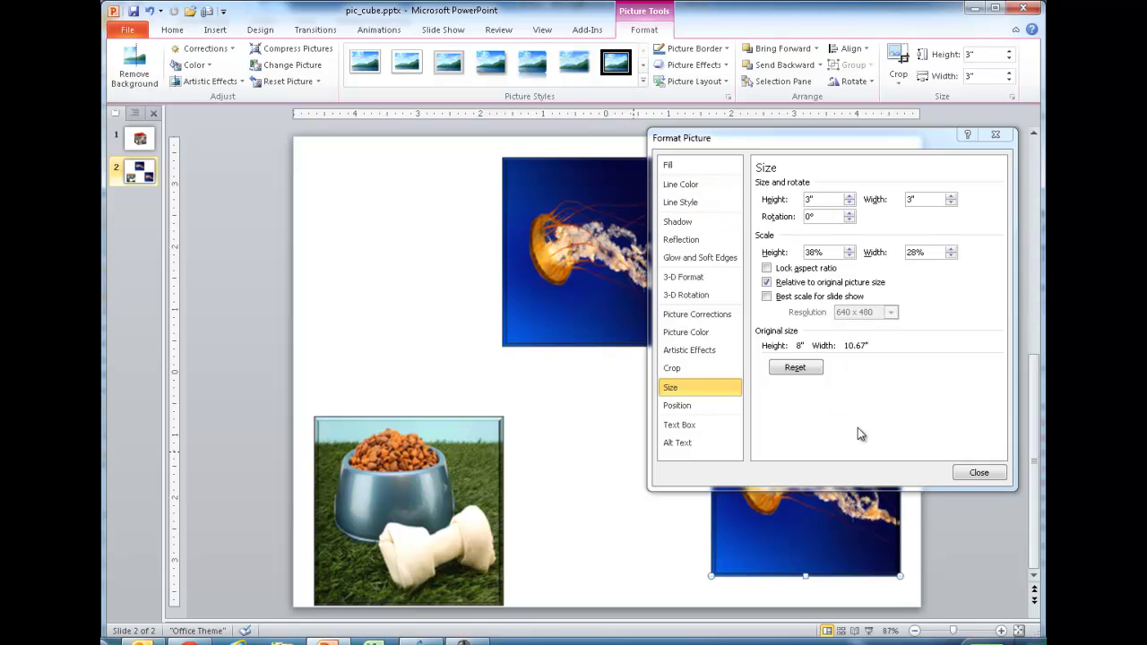
left_click(977, 473)
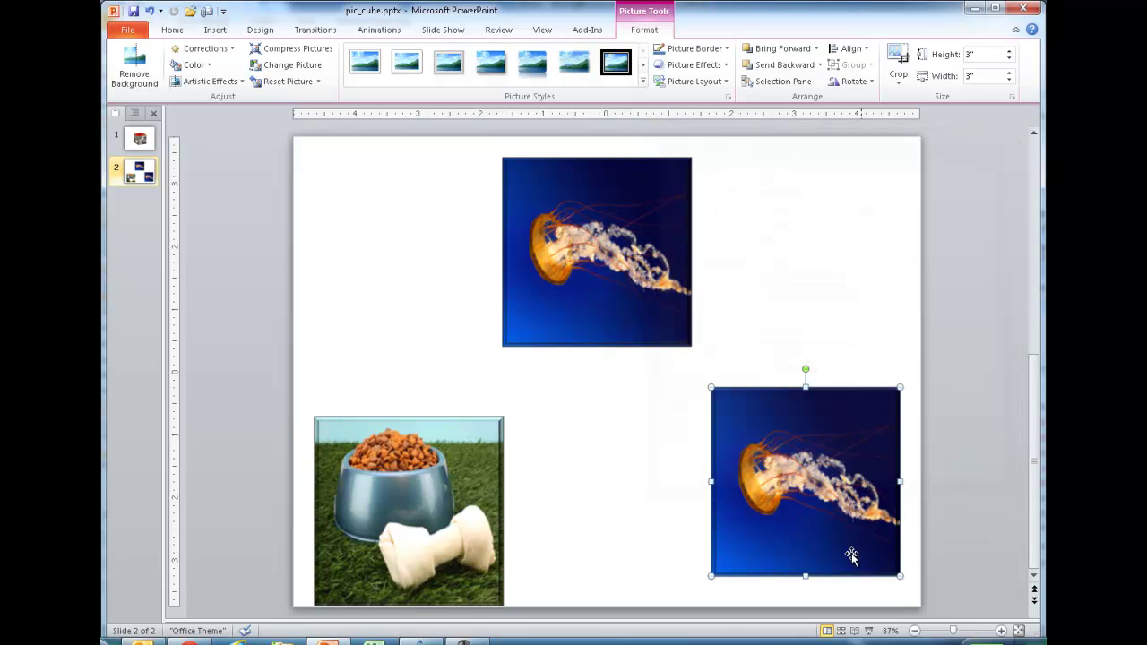
Replace the lower-right jellyfish picture with Tulips.jpg from the Sample Pictures folder.
right_click(771, 443)
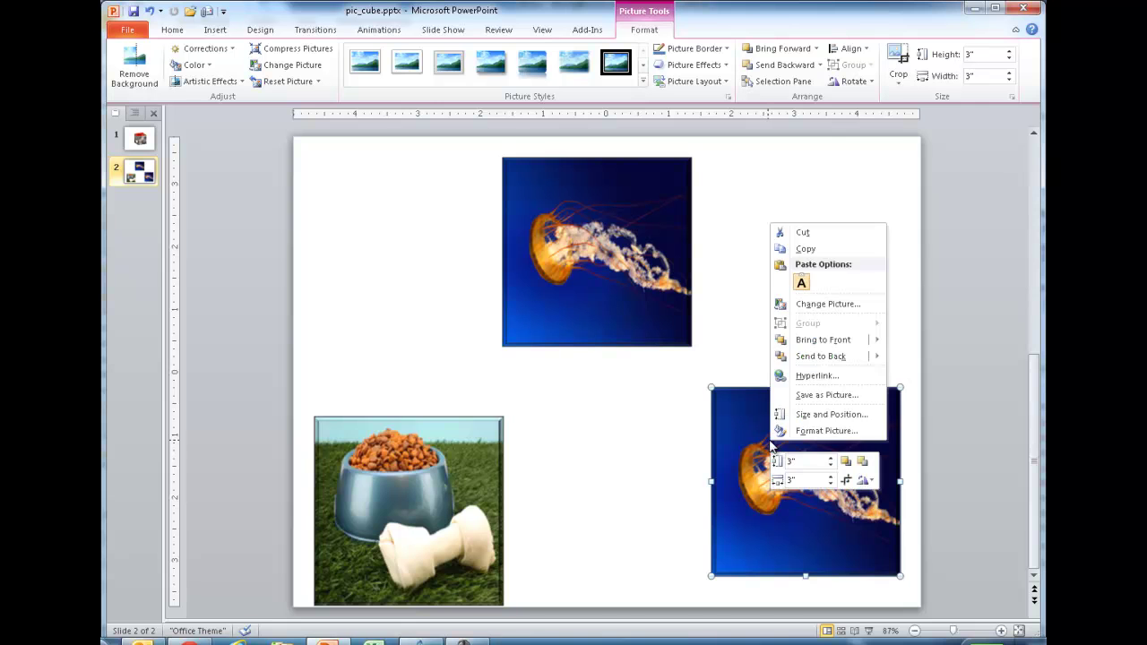
left_click(830, 305)
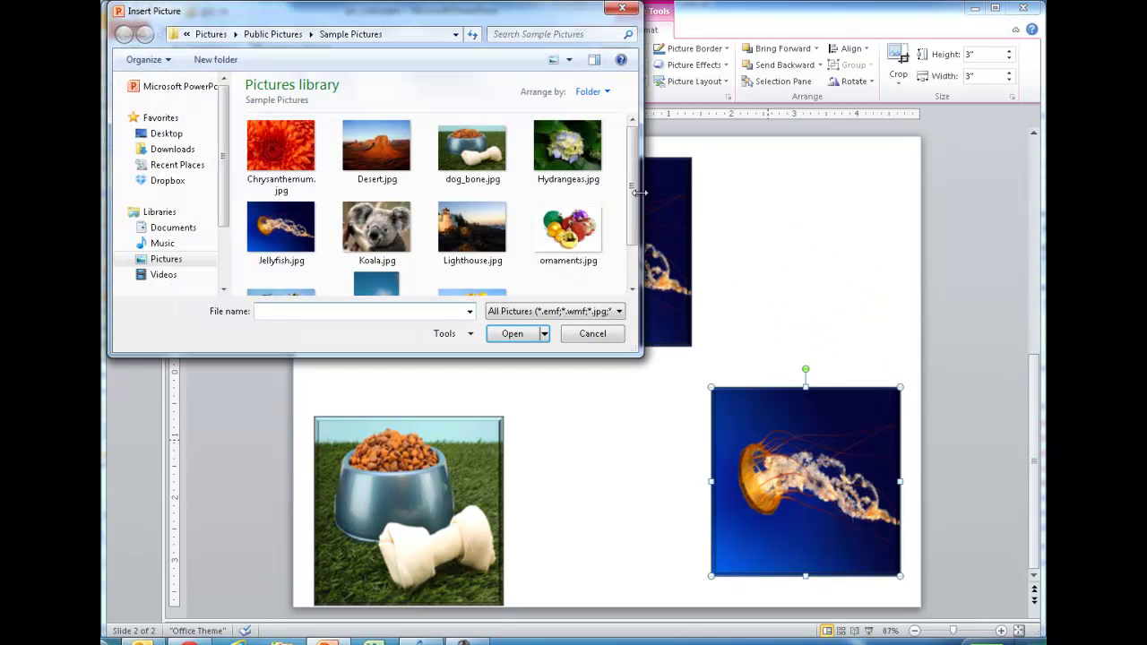
left_click_drag(634, 194, 634, 239)
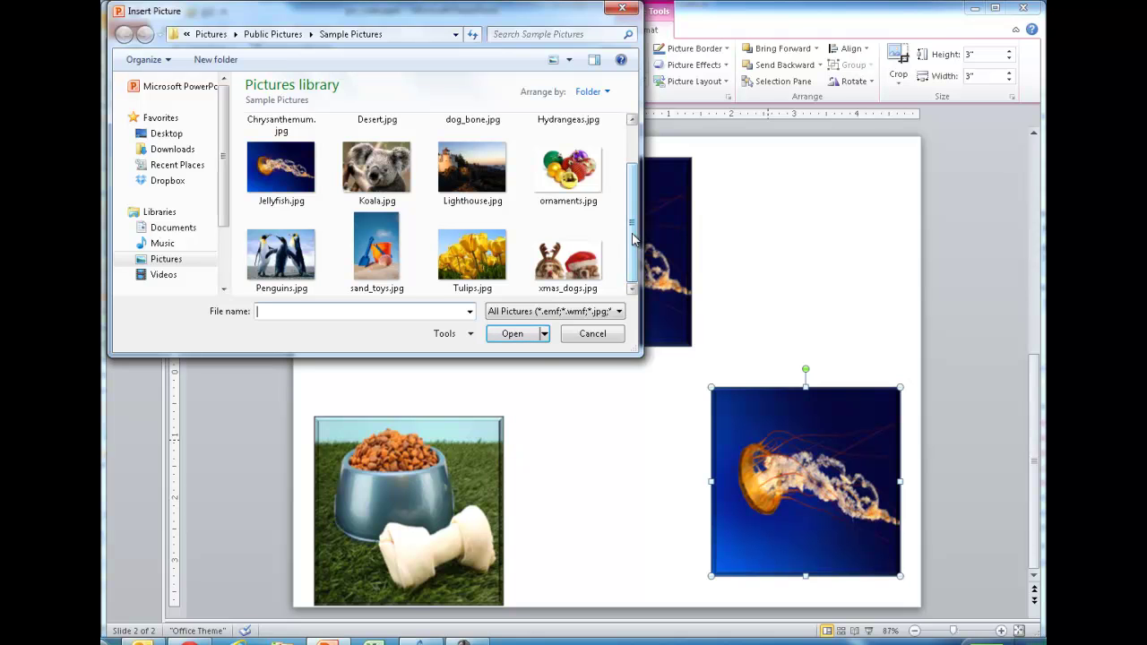
left_click(488, 257)
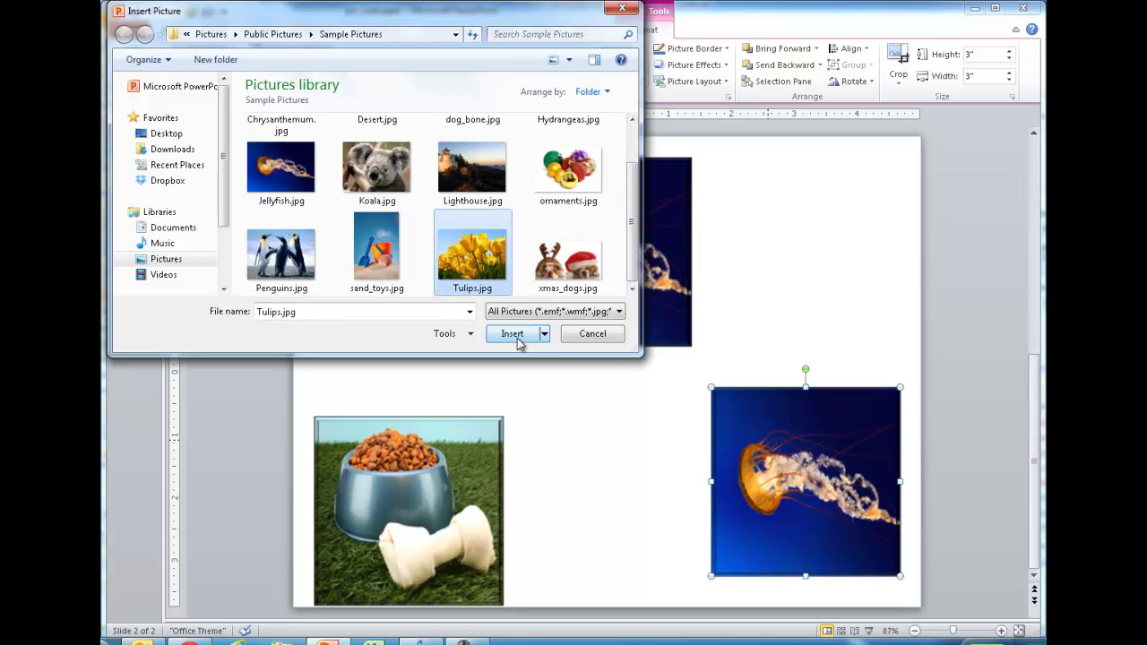
left_click(516, 340)
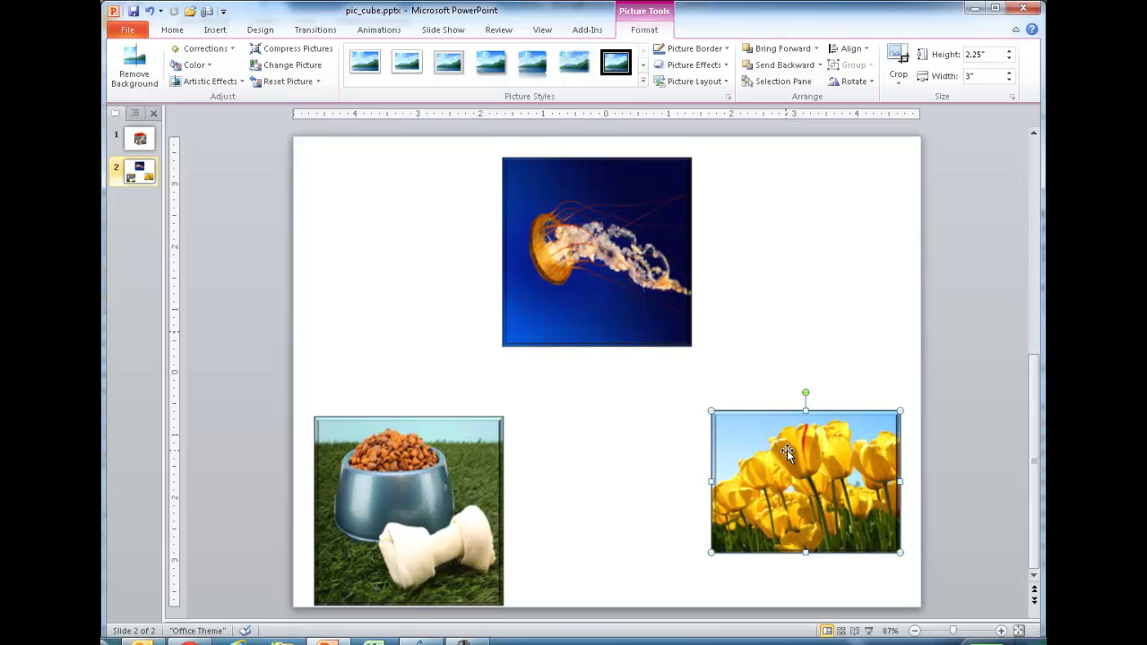
Set the tulips picture's height to 3" and finish formatting.
right_click(786, 450)
left_click(816, 443)
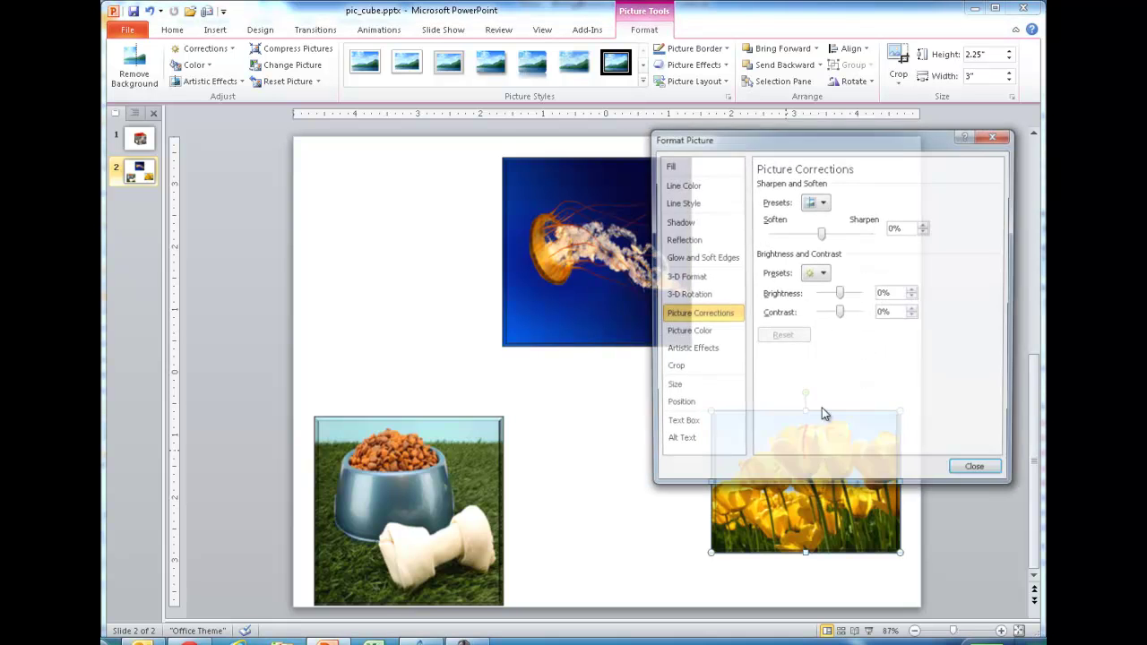
left_click(672, 386)
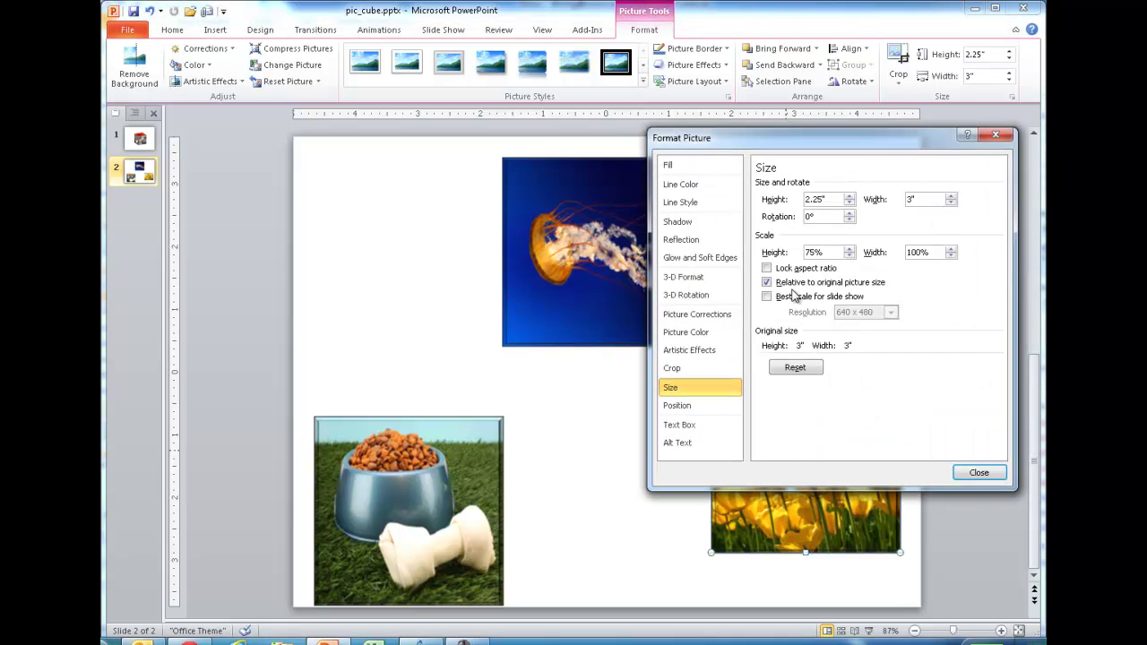
left_click_drag(828, 198, 751, 208)
type("3")
left_click(979, 472)
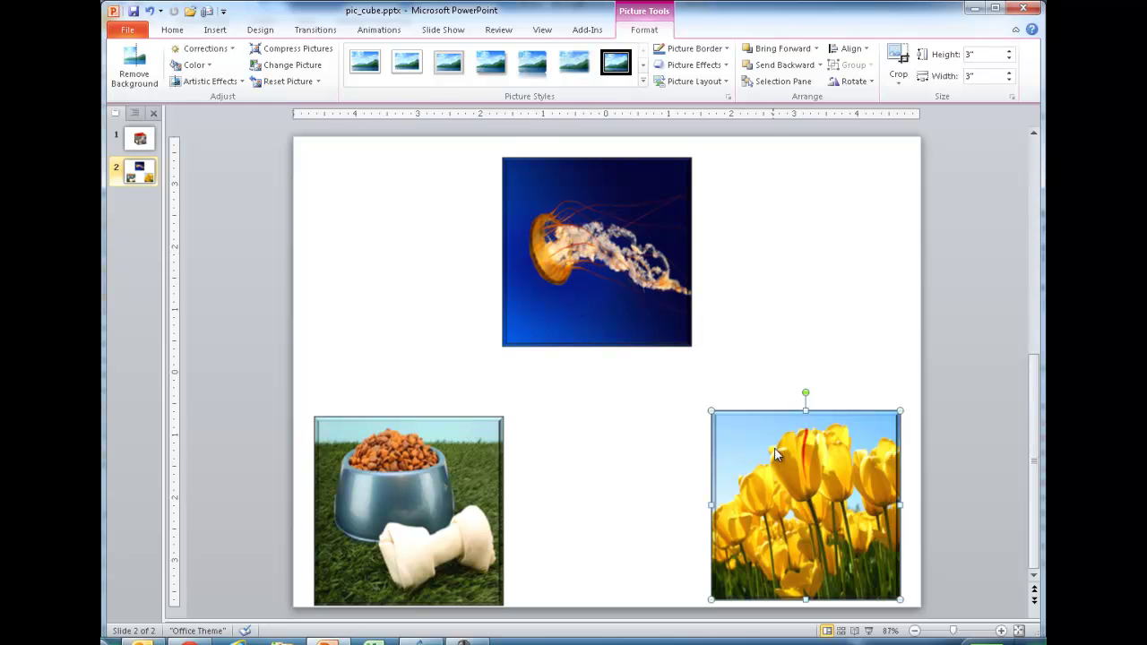
Apply the third 3-D rotation preset in the second row of the Parallel group to the jellyfish picture for the cube's top.
right_click(596, 246)
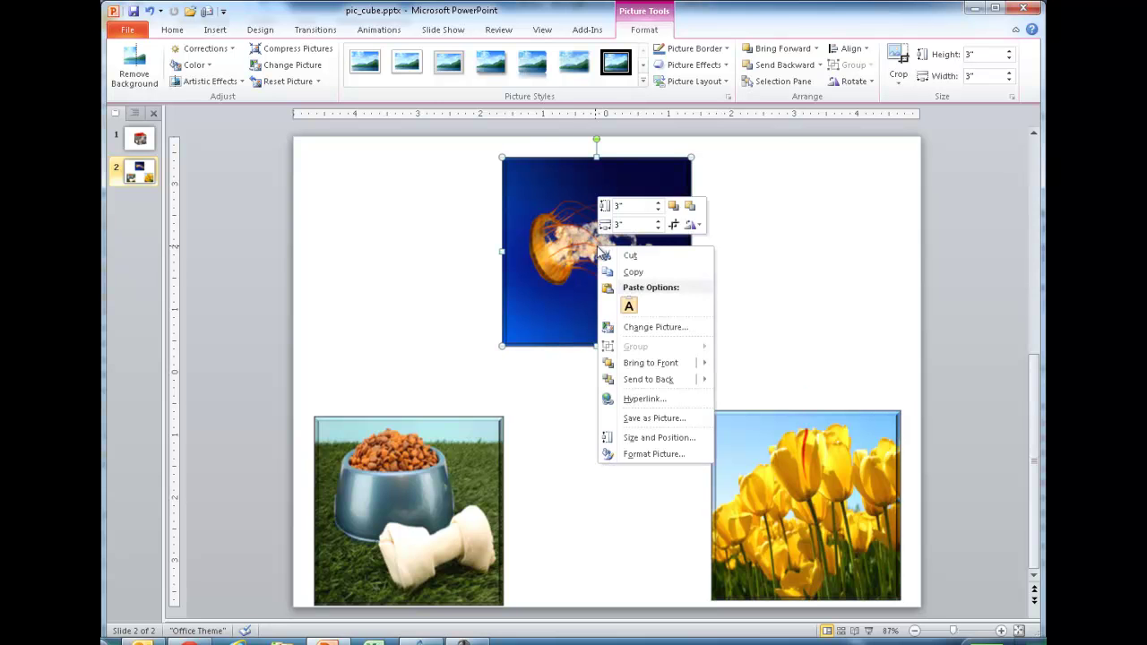
left_click(654, 454)
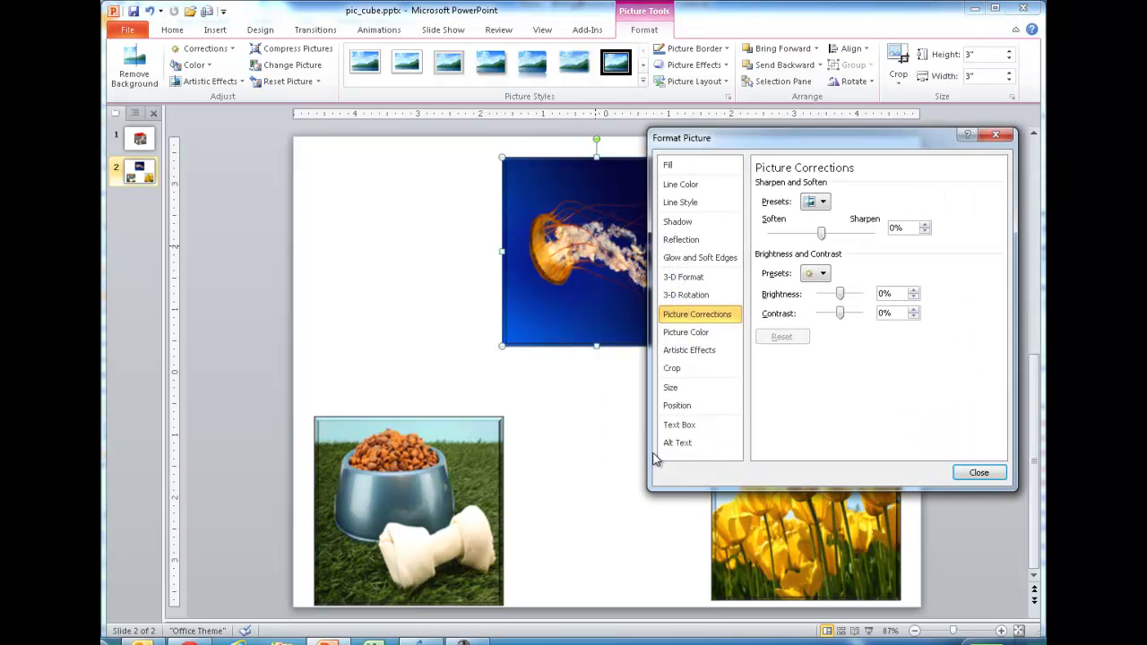
left_click_drag(750, 147, 757, 125)
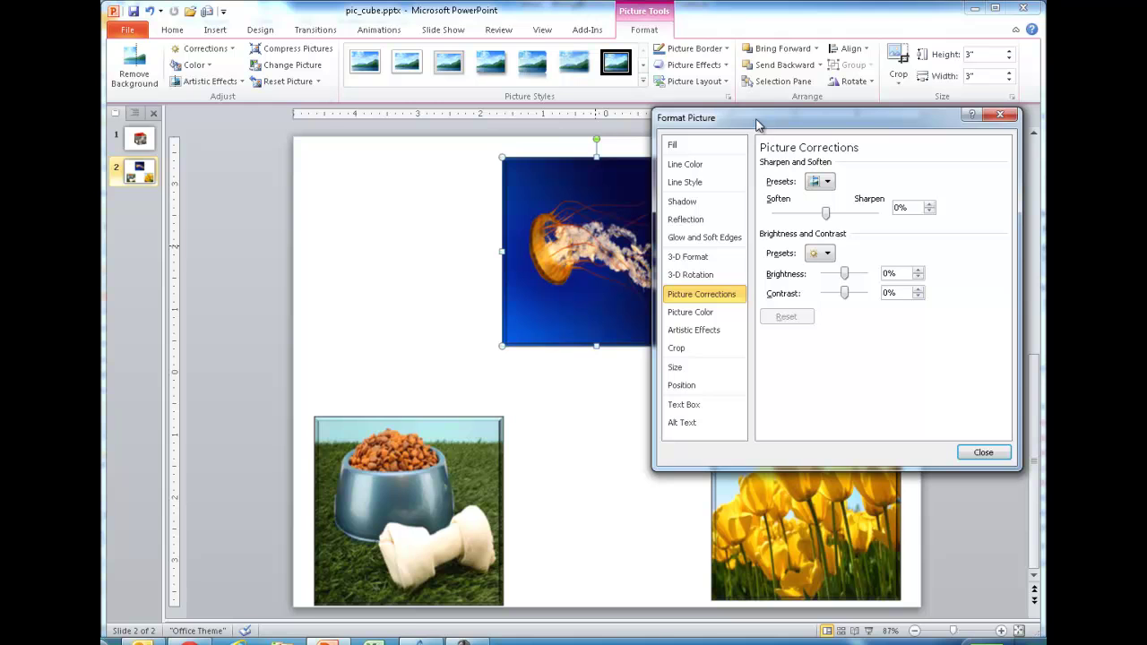
left_click(679, 280)
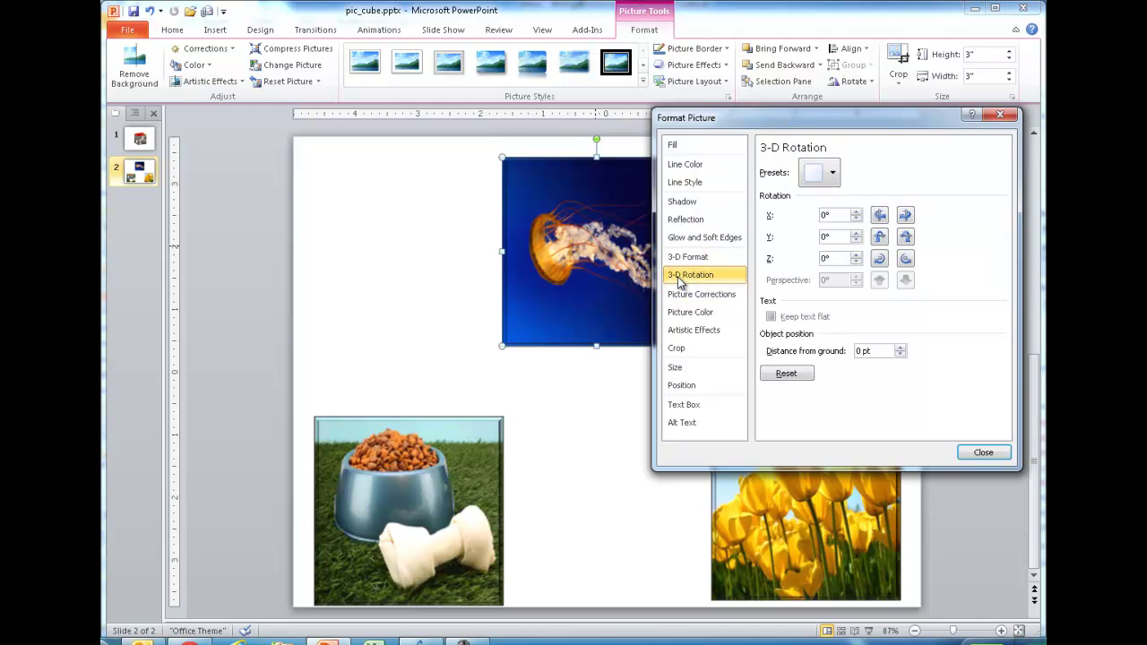
left_click(829, 176)
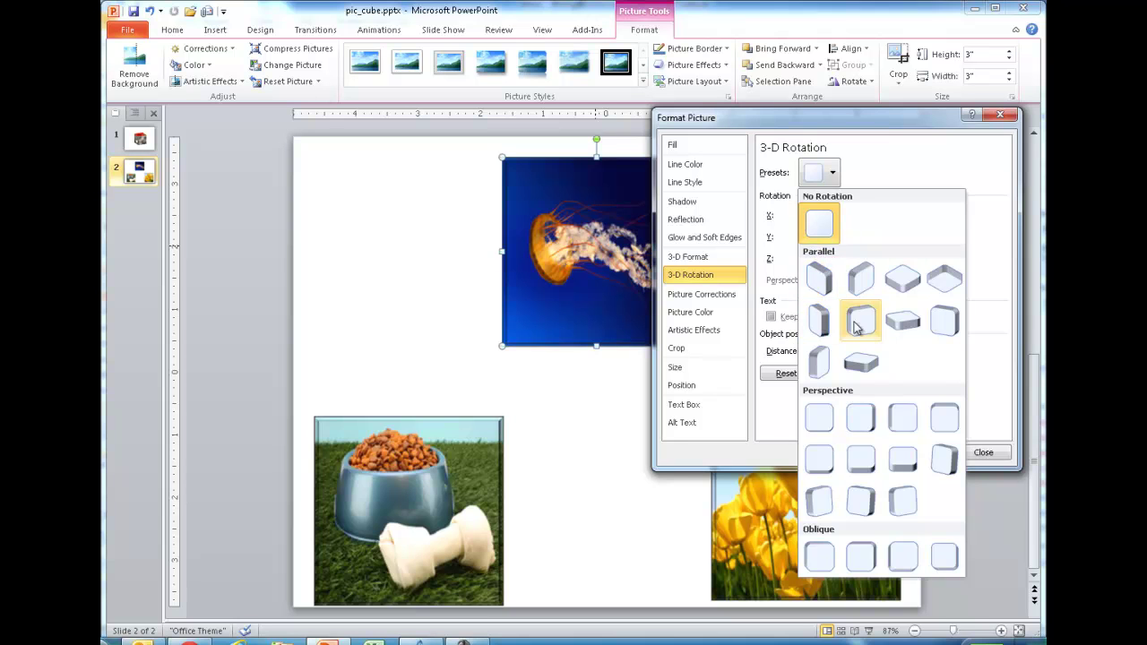
left_click(904, 325)
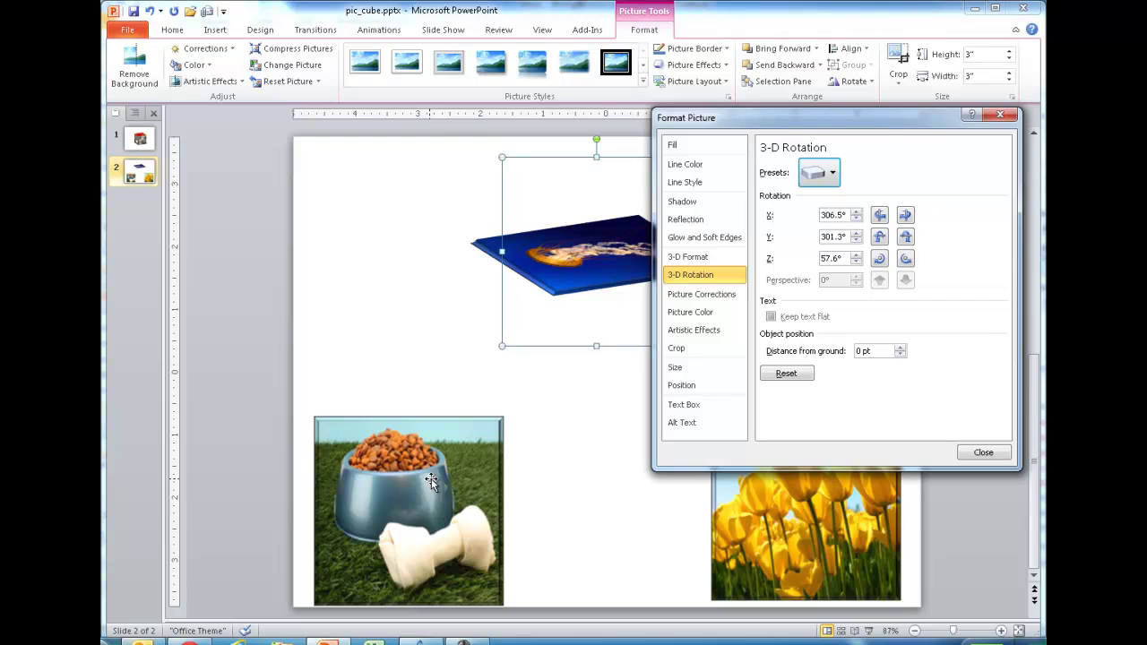
Apply the first 3-D rotation preset in the second Parallel row to the dog bowl picture for the cube's left face.
left_click(405, 476)
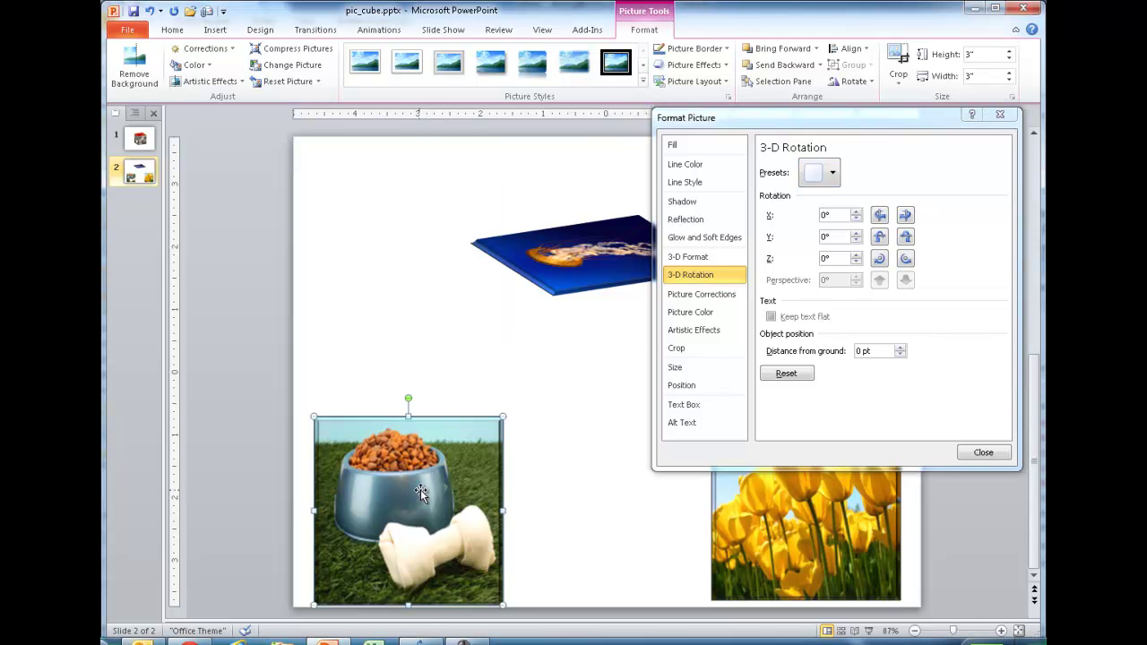
left_click(826, 172)
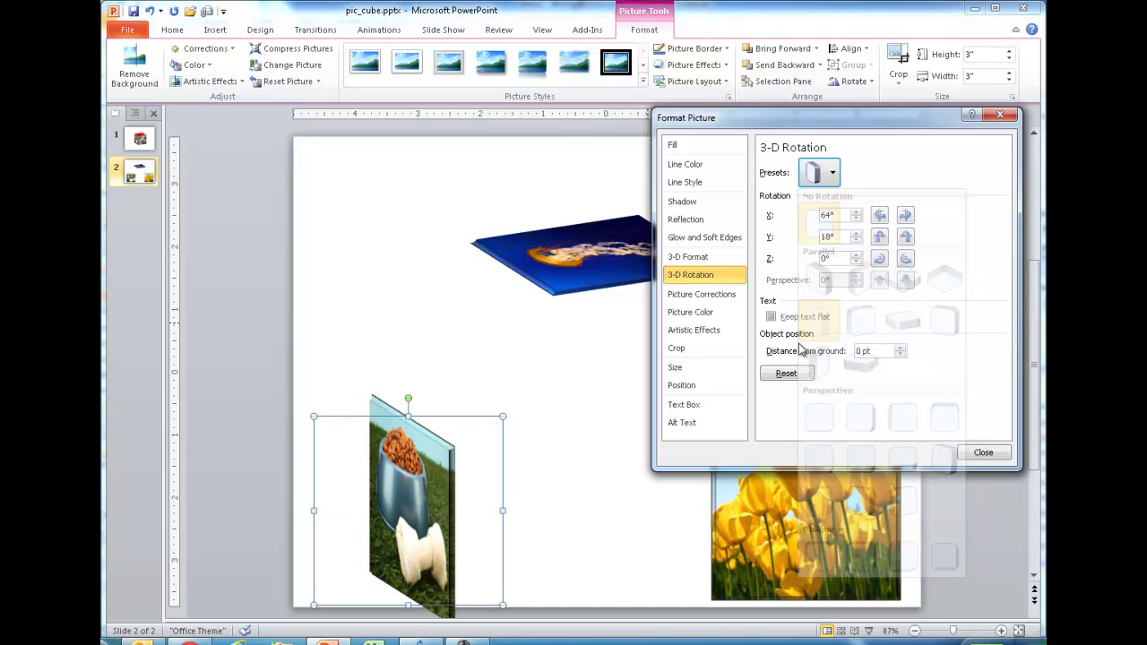
left_click(820, 323)
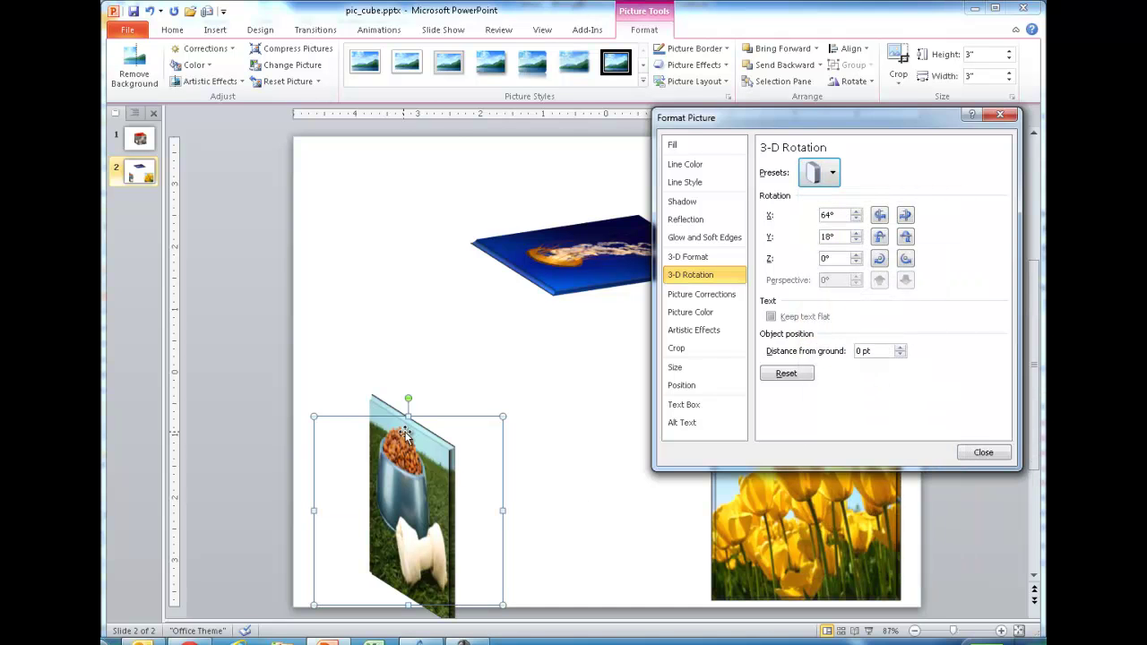
Apply the second 3-D rotation preset in the second Parallel row to the tulips picture and finish formatting.
left_click(781, 517)
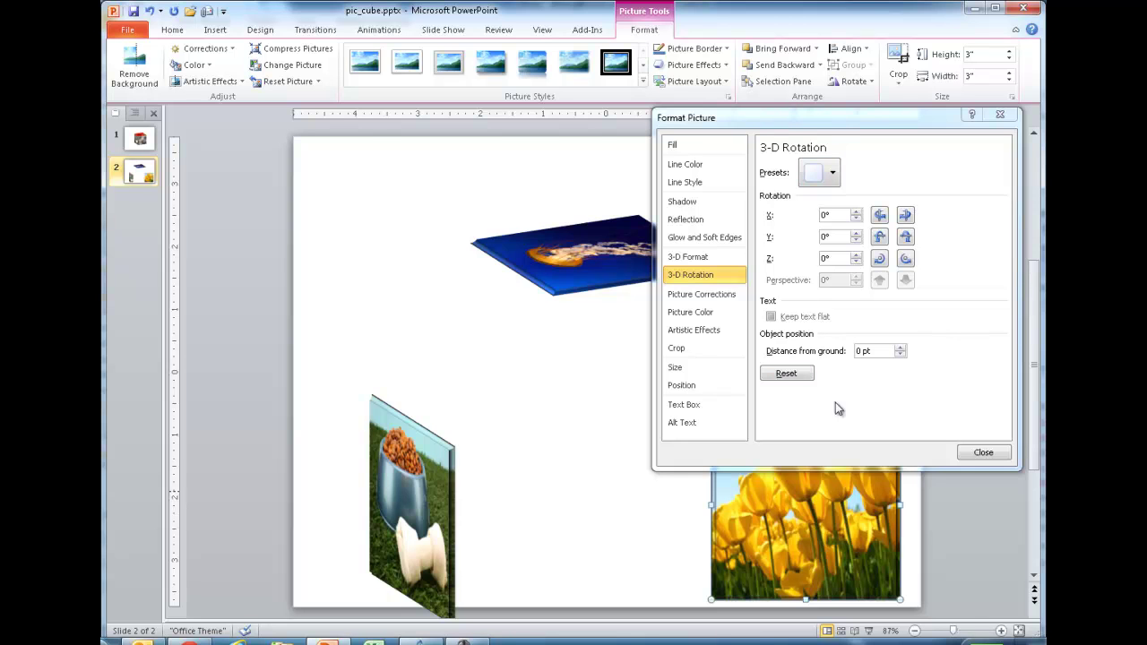
left_click(819, 173)
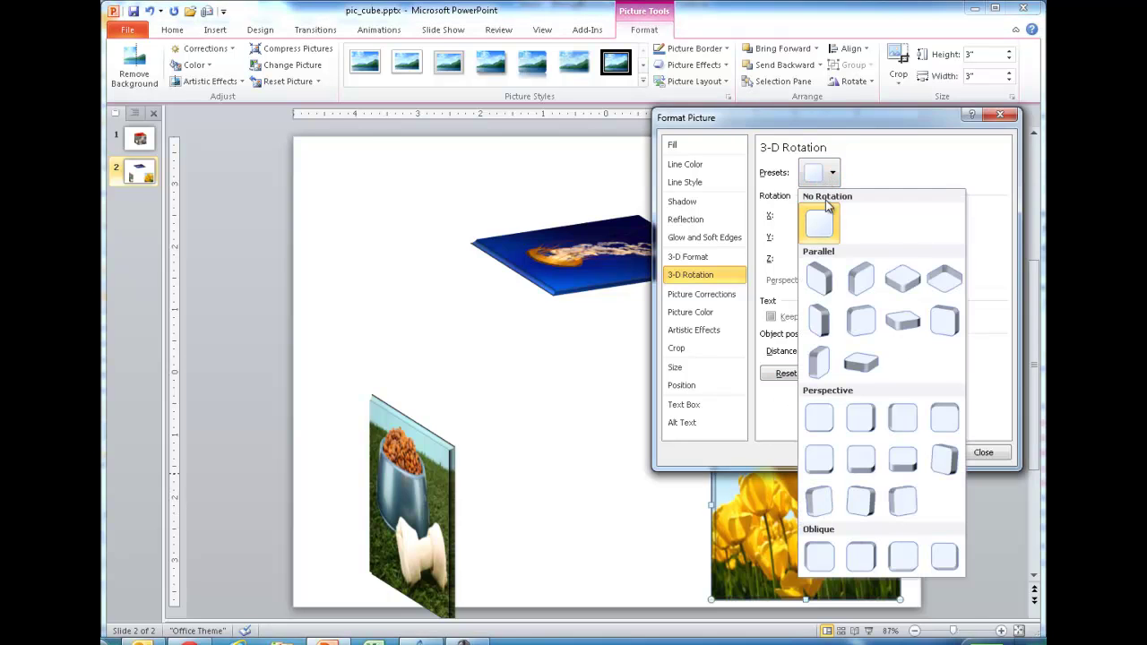
left_click(861, 323)
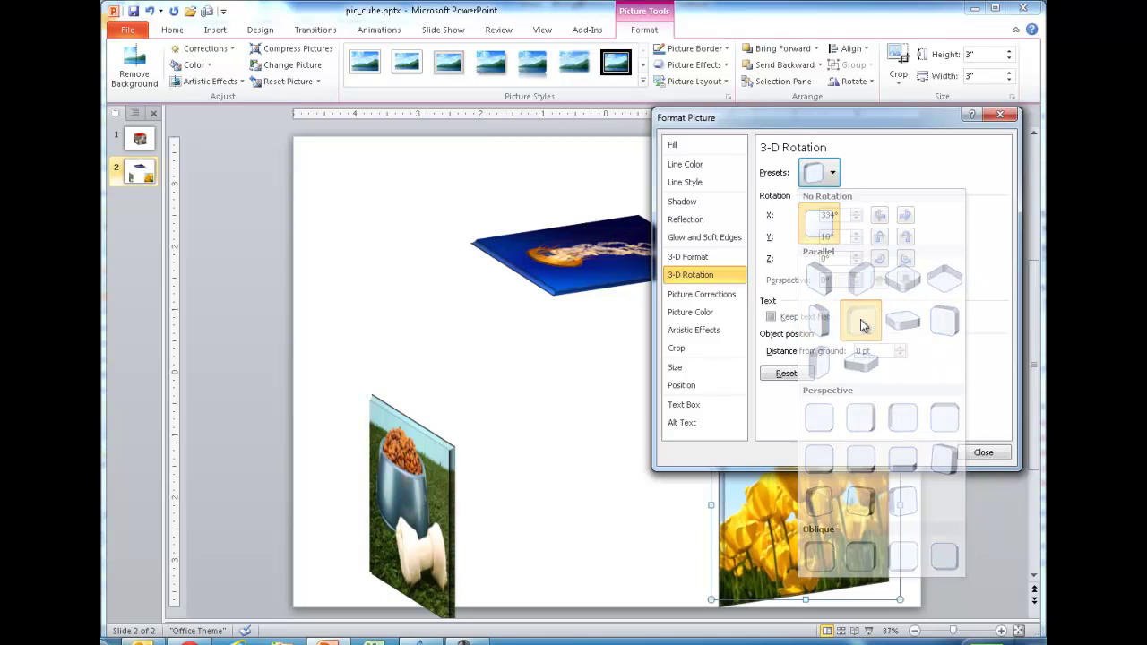
left_click(984, 453)
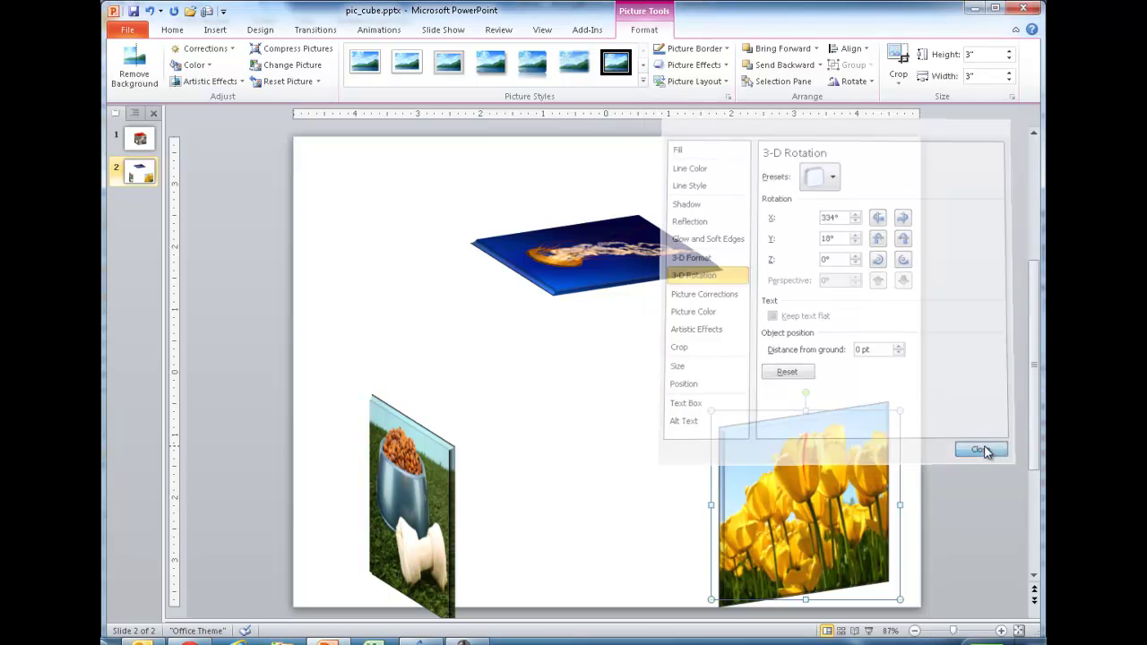
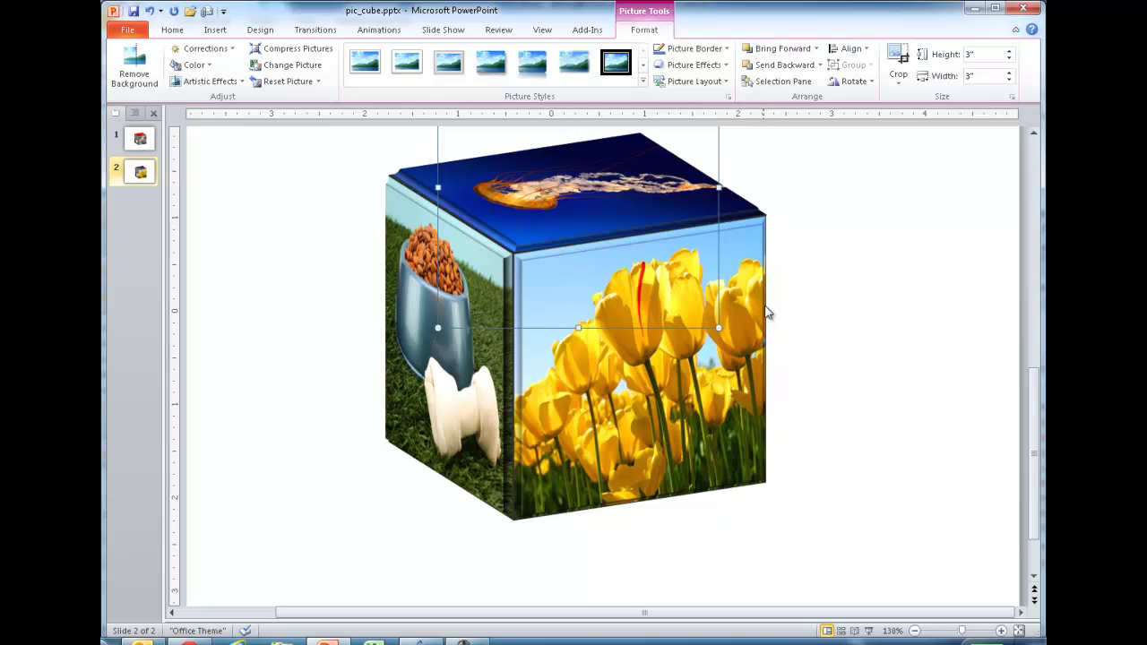
Deselect the jellyfish picture and fit the whole slide with the assembled cube into the window.
left_click(831, 322)
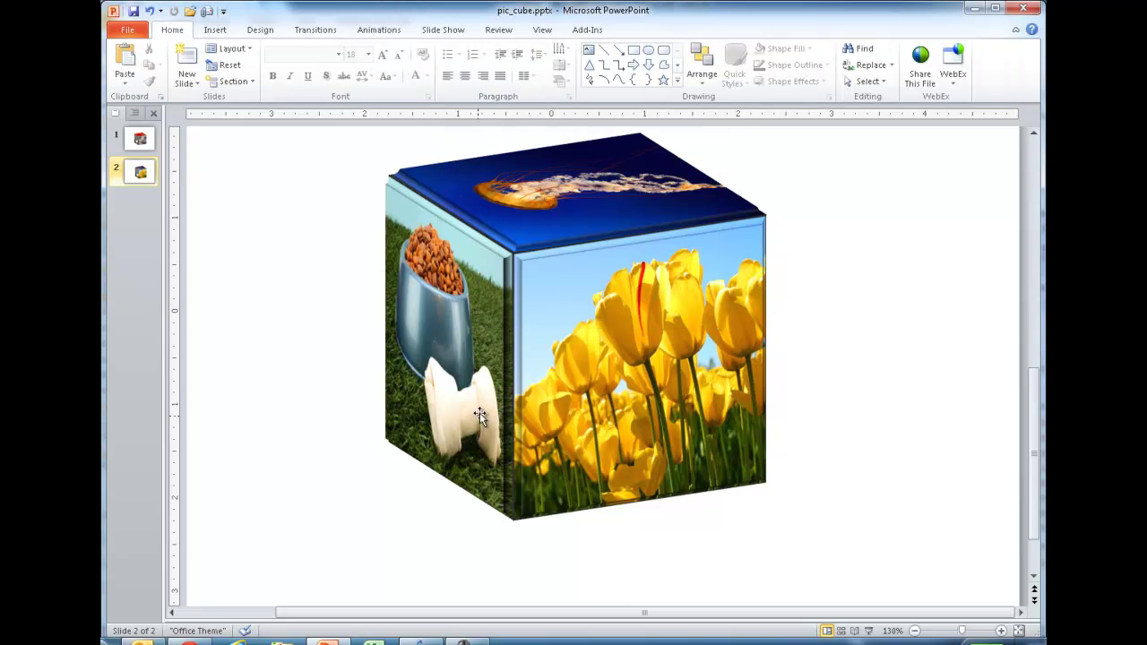
left_click(1019, 634)
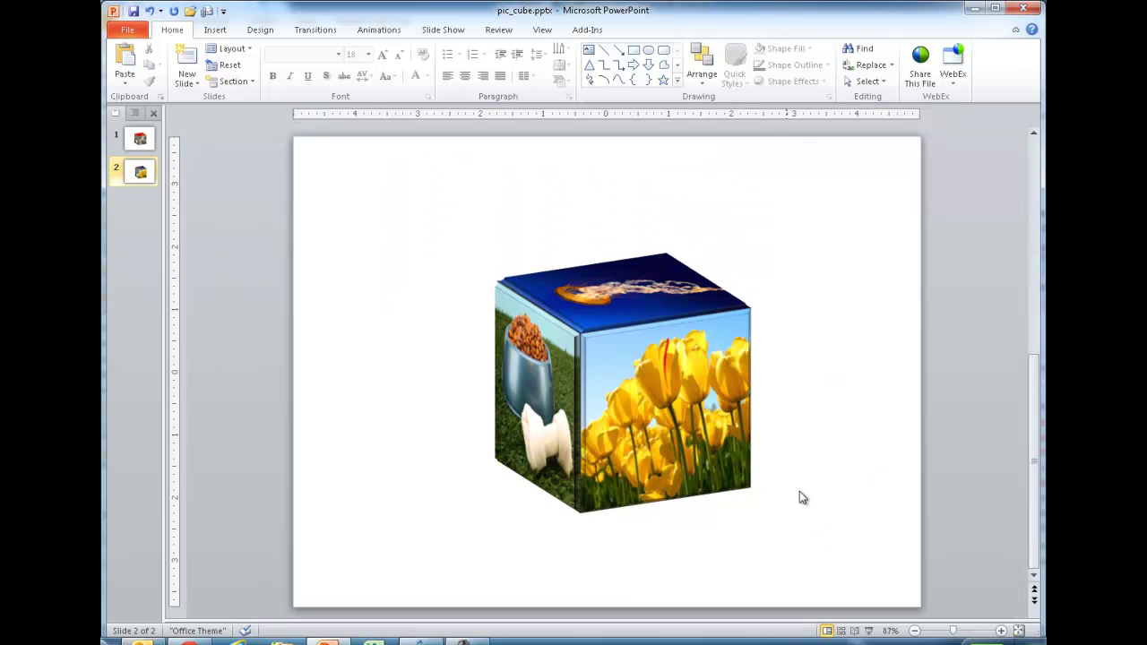
Group the jellyfish, dog bowl and tulips pictures of the cube into a single object and deselect it.
left_click_drag(428, 189, 902, 603)
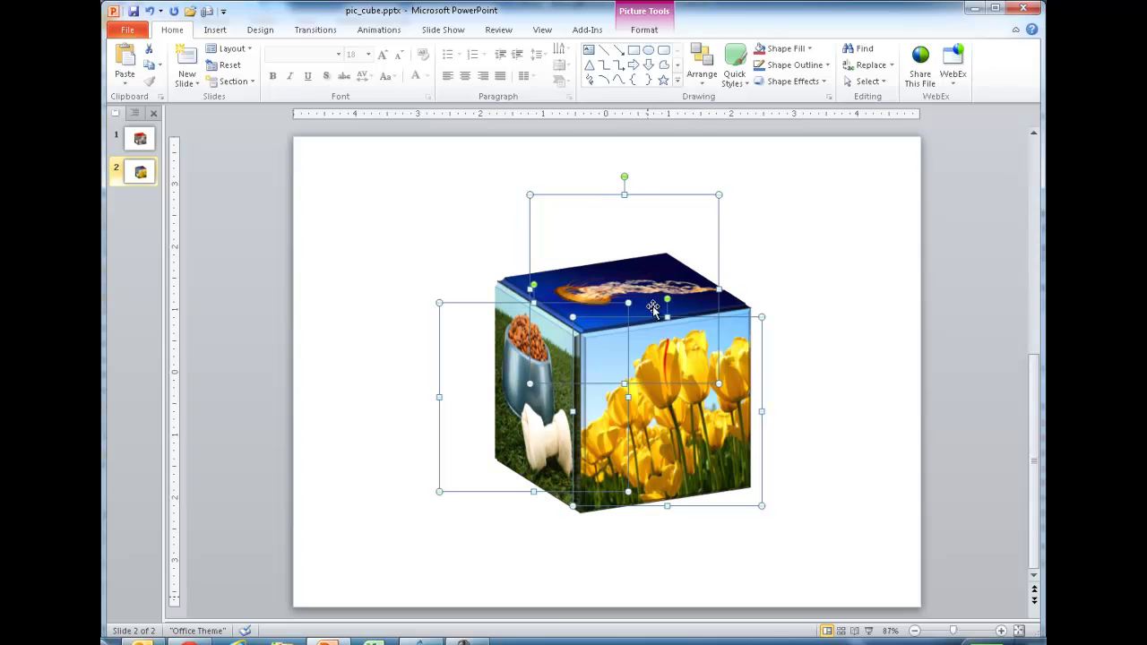
right_click(625, 273)
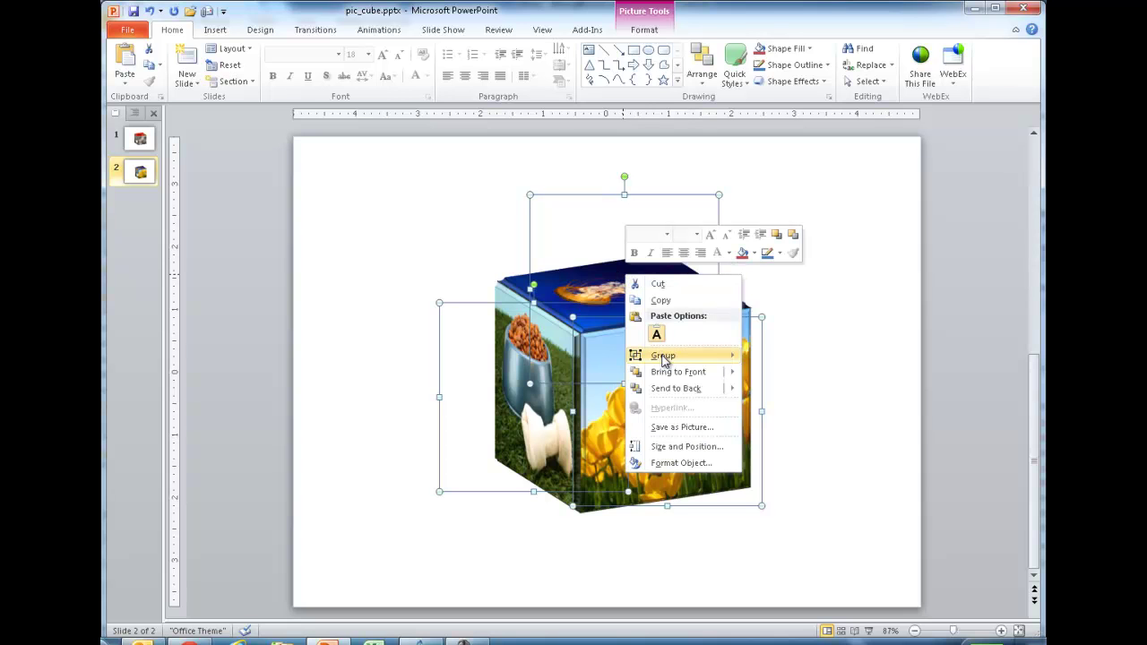
mouse_move(676, 357)
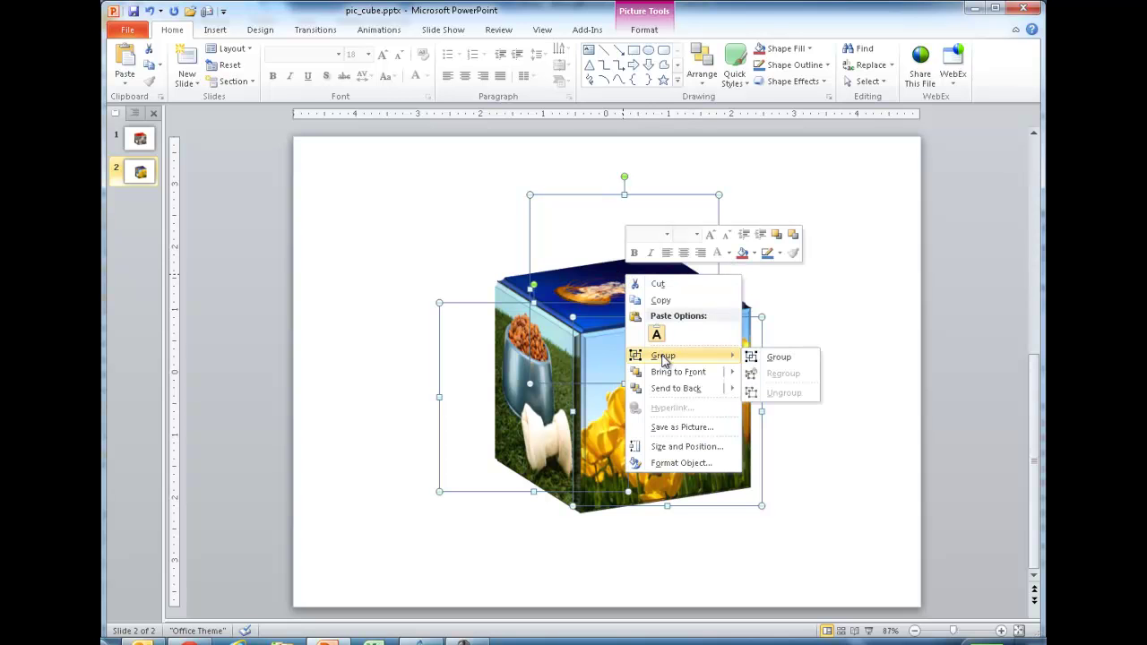
left_click(647, 32)
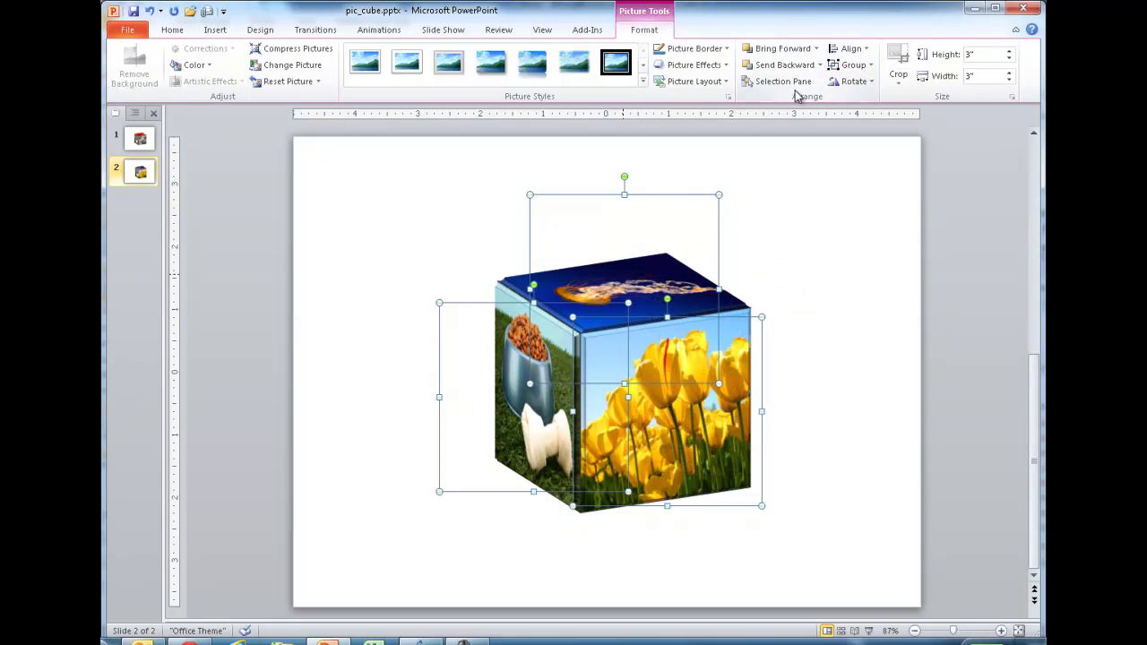
left_click(865, 66)
left_click(862, 83)
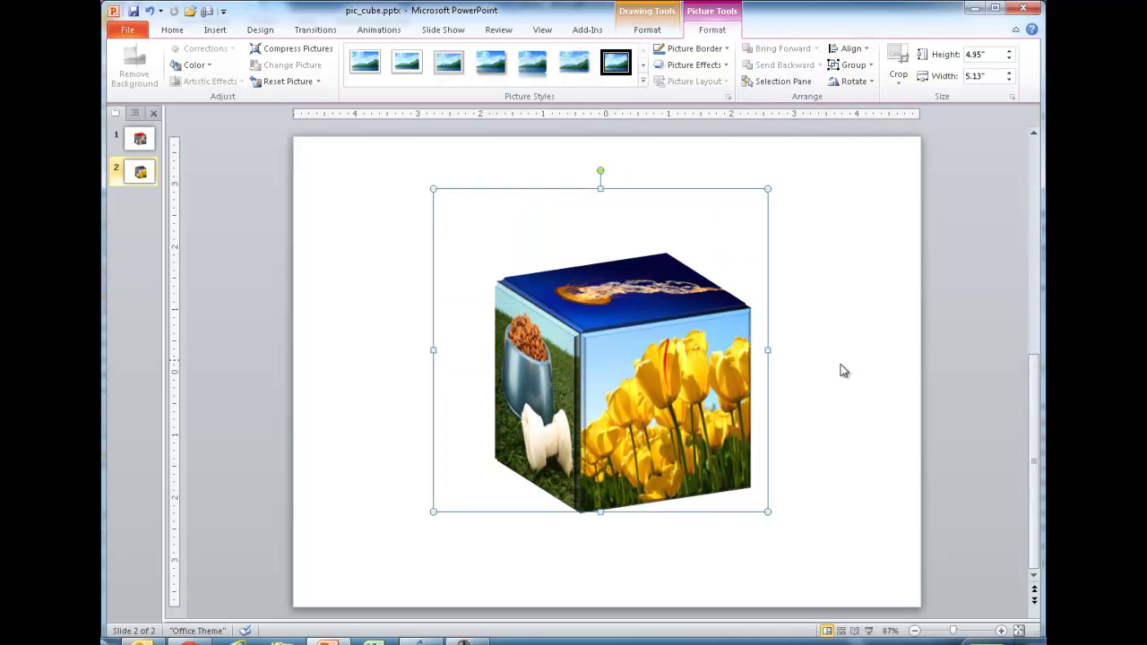
left_click(832, 398)
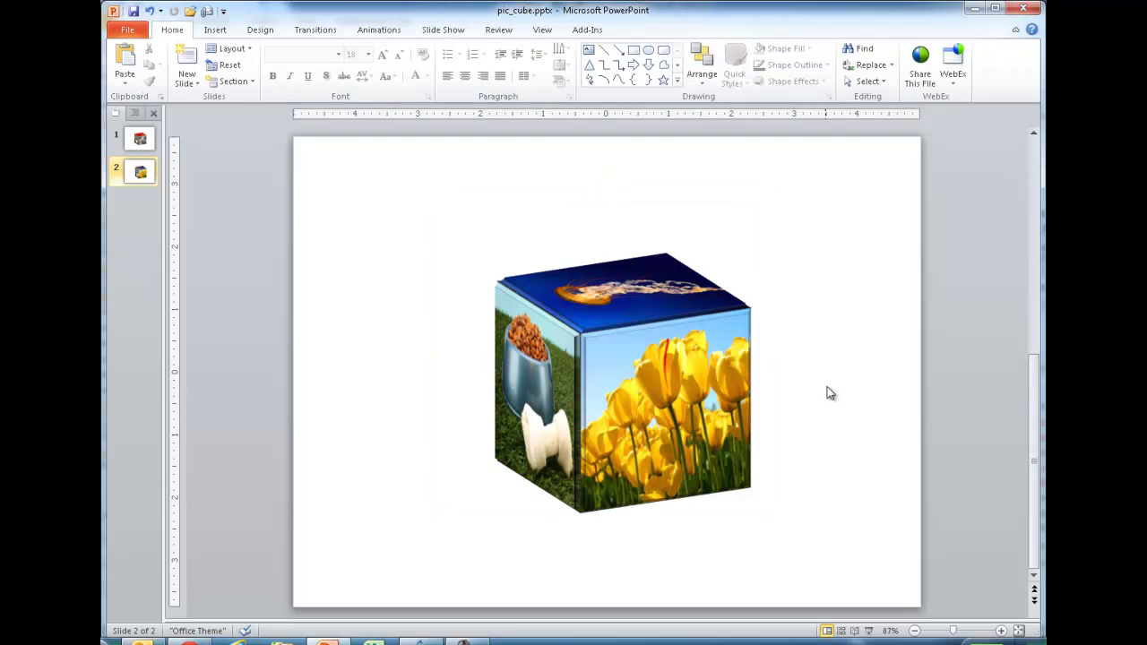
Check the koala cube's shadow on slide 1, and draw a rectangle about 4 by 2.5 inches overlapping the cube on slide 2.
left_click(143, 140)
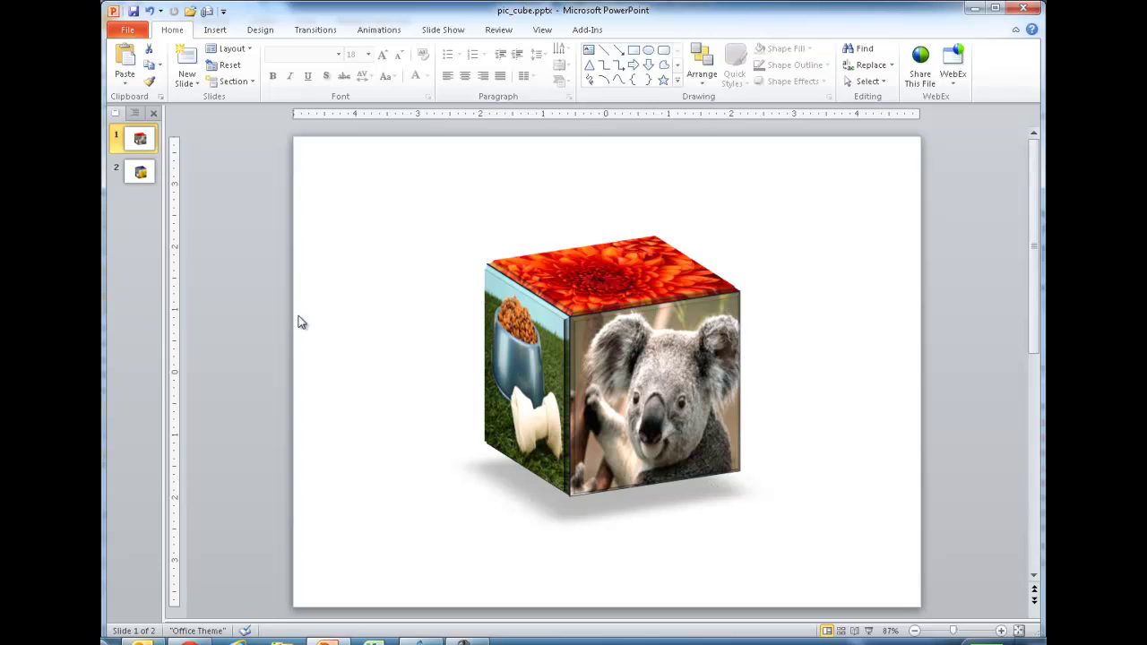
left_click(141, 172)
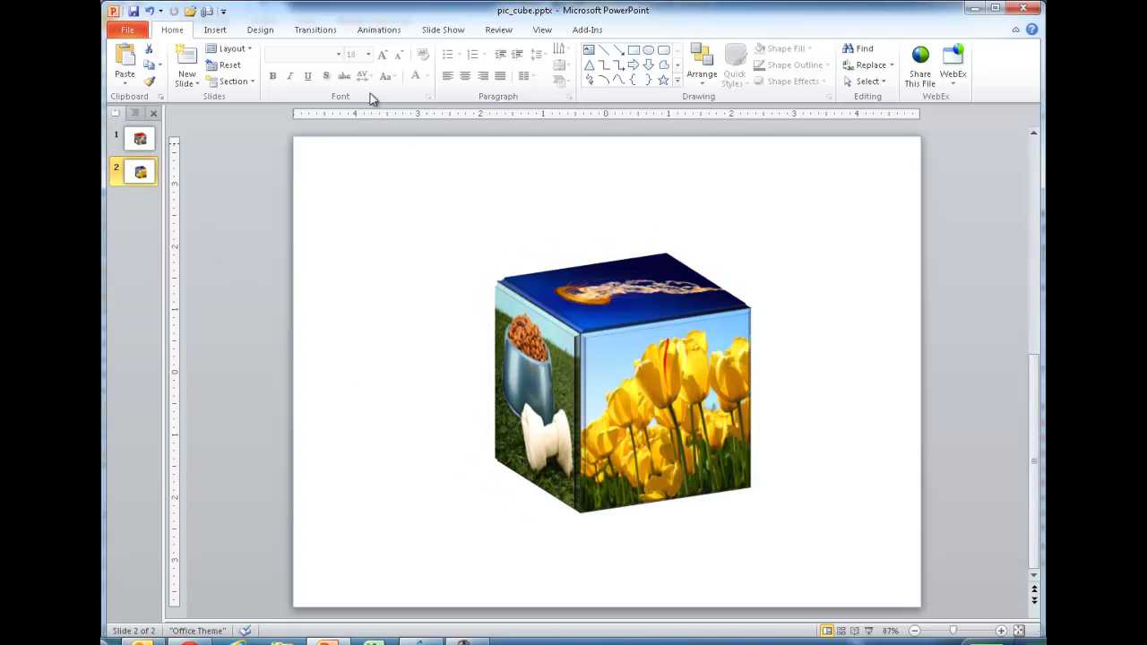
left_click(215, 31)
left_click(311, 76)
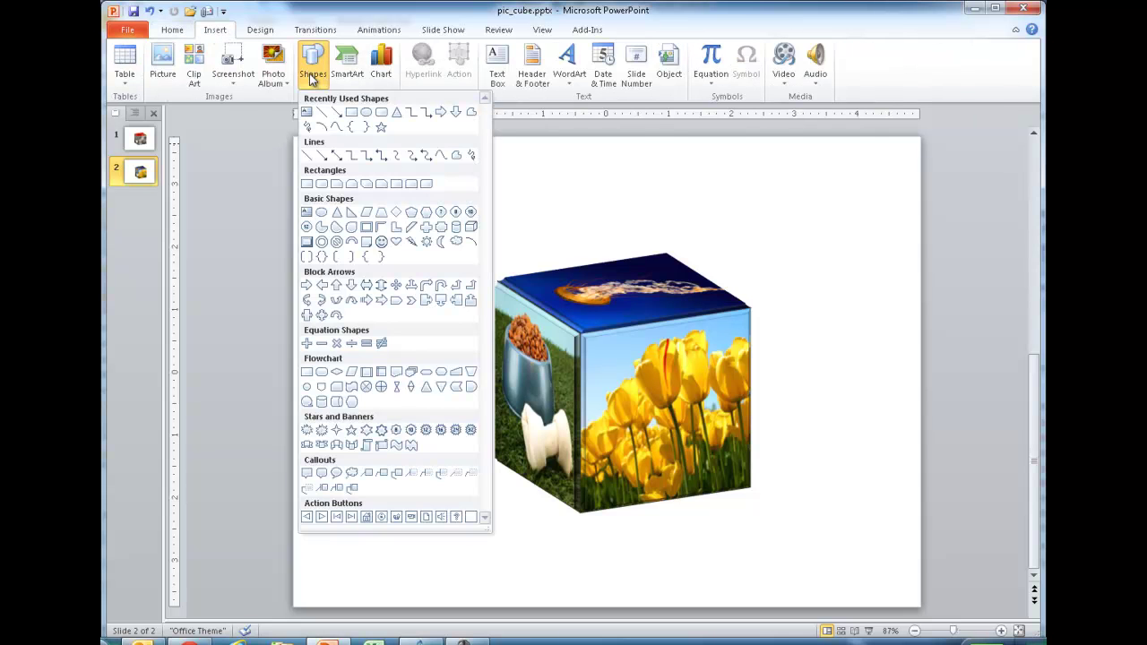
left_click(353, 112)
mouse_move(340, 215)
left_mouse_down()
mouse_move(379, 296)
mouse_move(591, 371)
left_mouse_up()
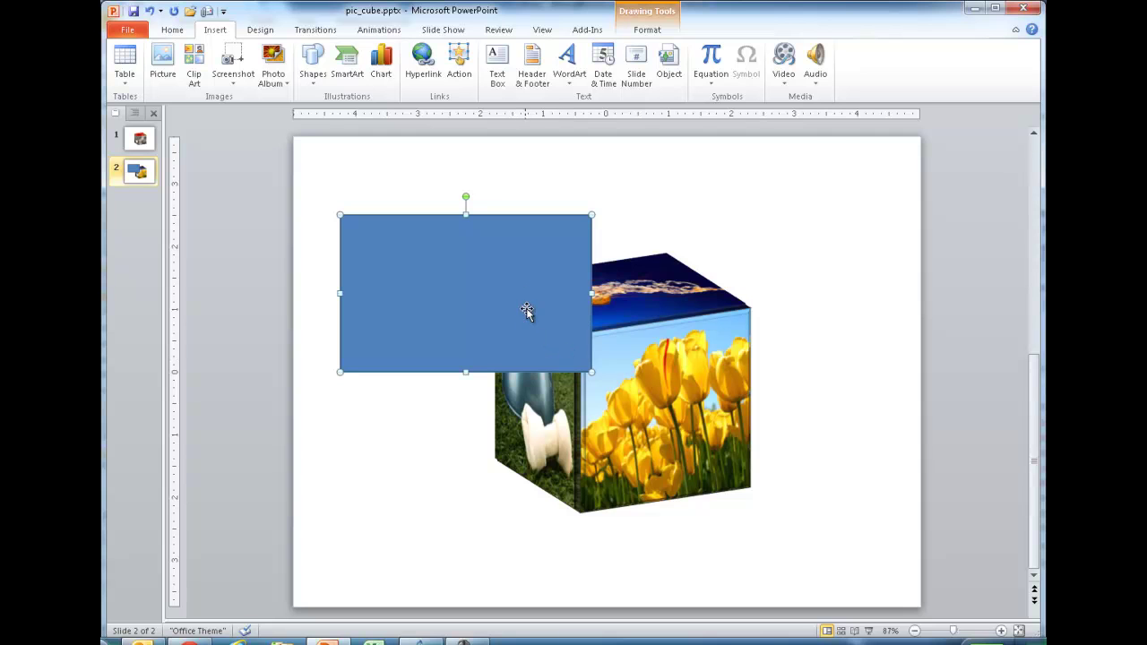
Set the blue rectangle's height and width to 3 inches each.
right_click(469, 278)
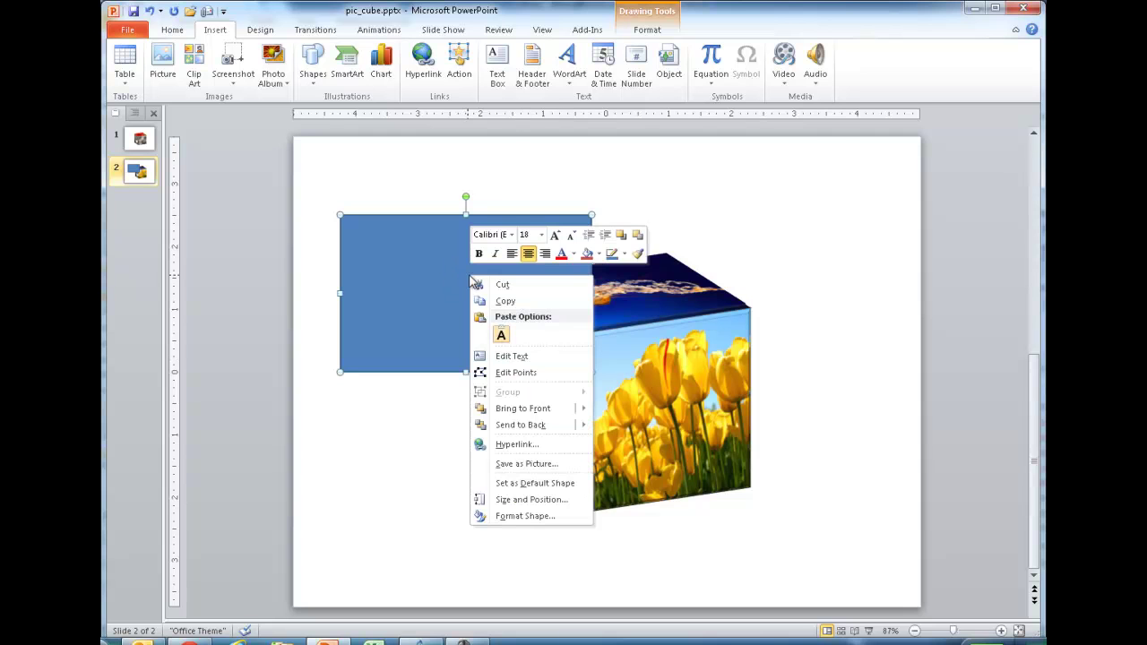
left_click(538, 516)
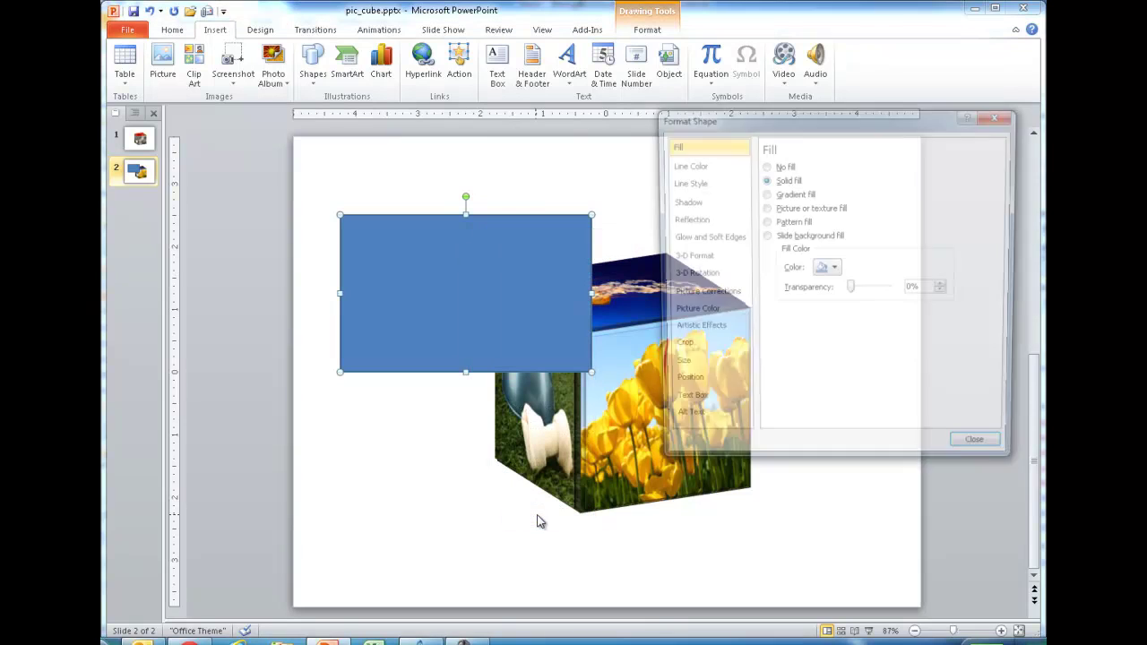
left_click(679, 369)
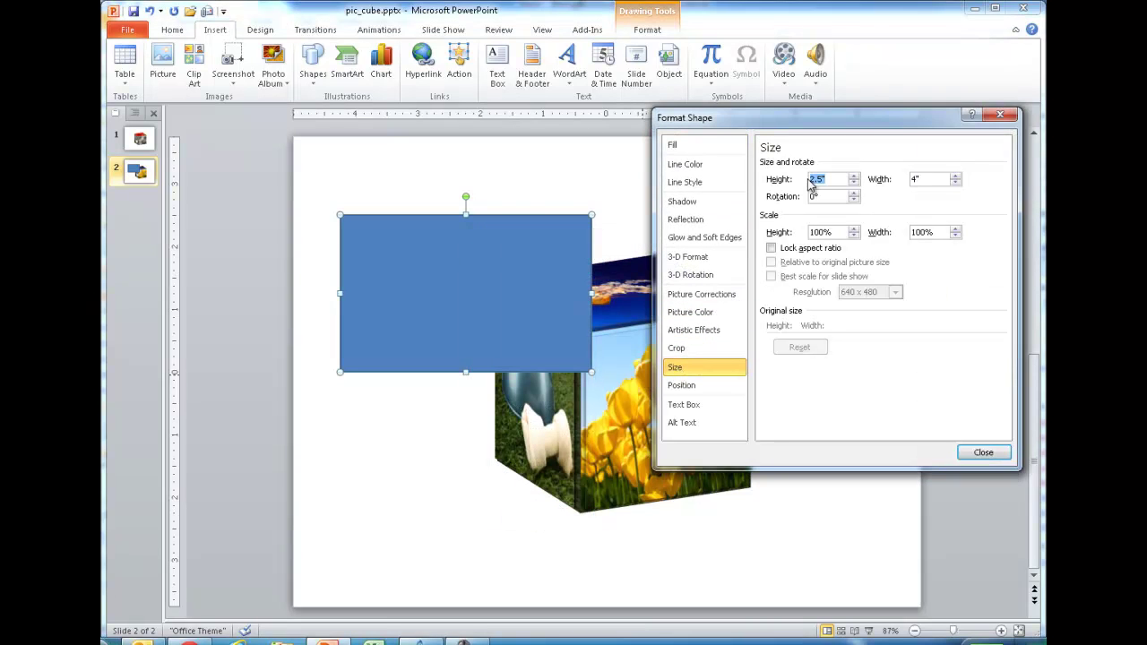
type("3")
left_click(910, 180)
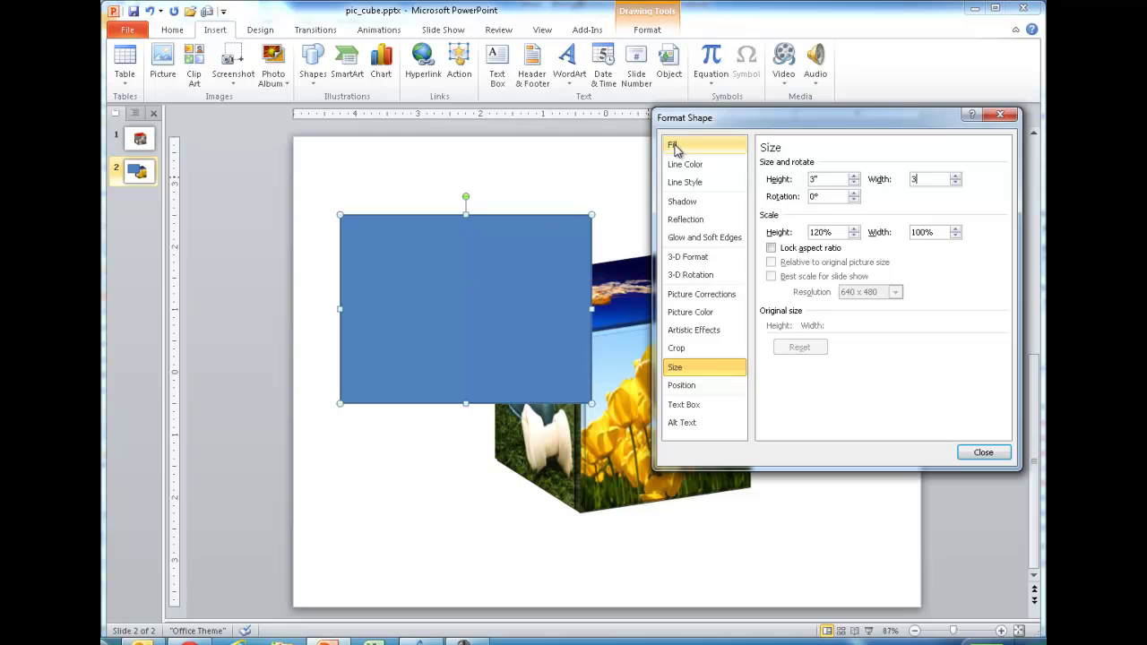
Give the square a solid white fill and remove its outline.
left_click(705, 144)
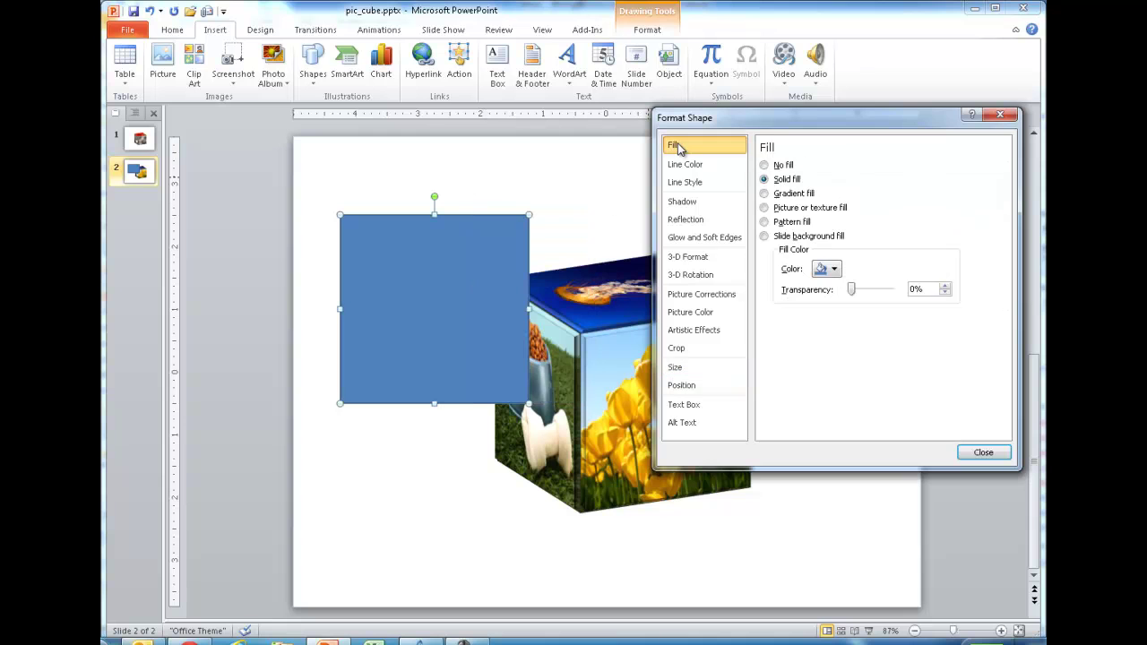
left_click(828, 269)
left_click(818, 299)
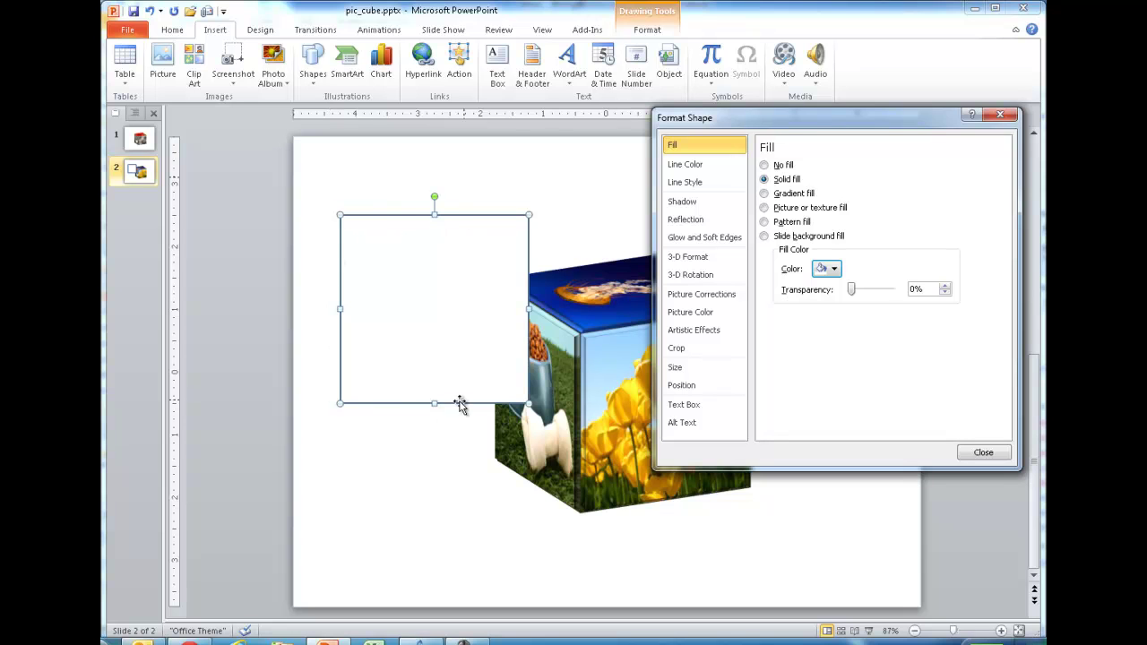
left_click(694, 168)
left_click(765, 166)
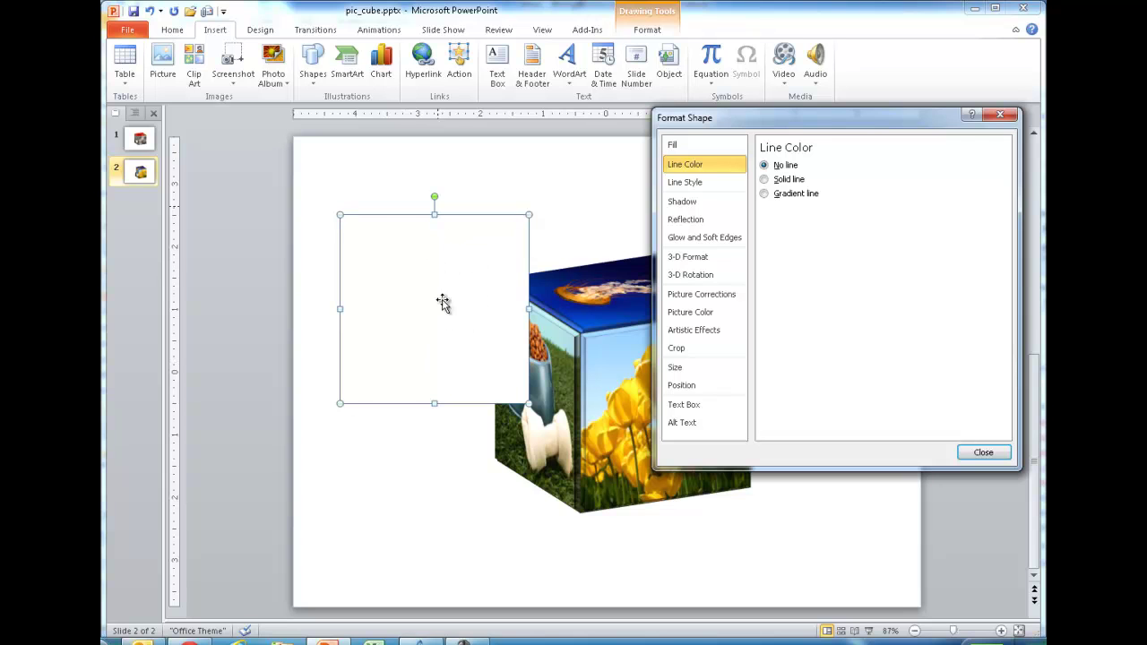
Apply the third shadow preset in the first row of the Perspective group to the white square.
left_click(681, 202)
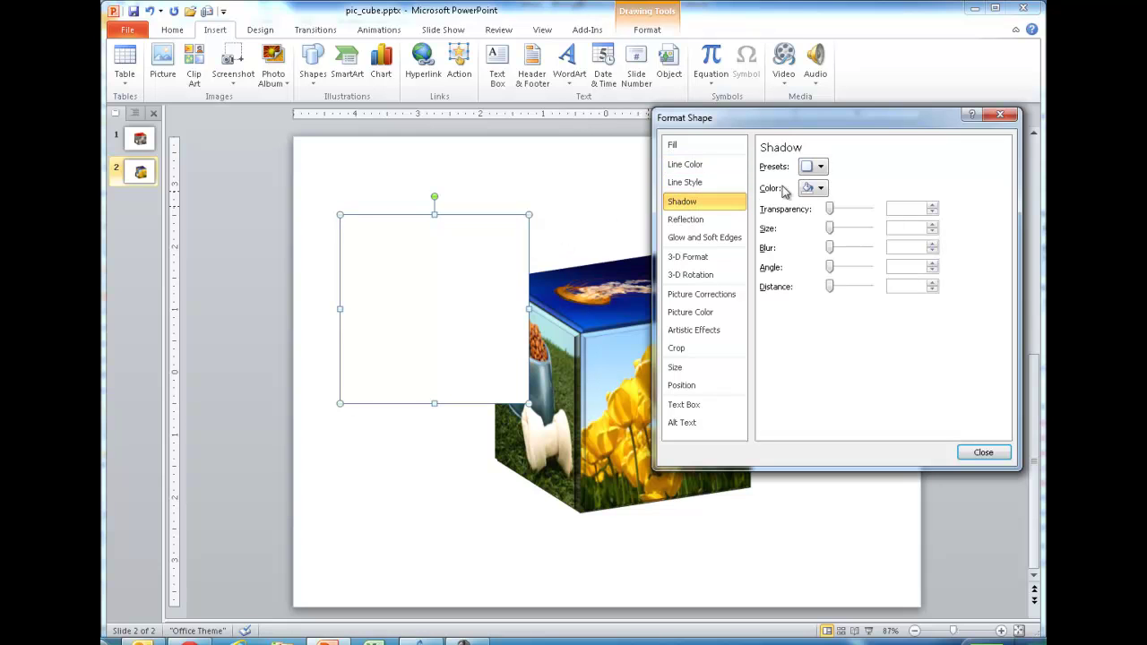
left_click(815, 167)
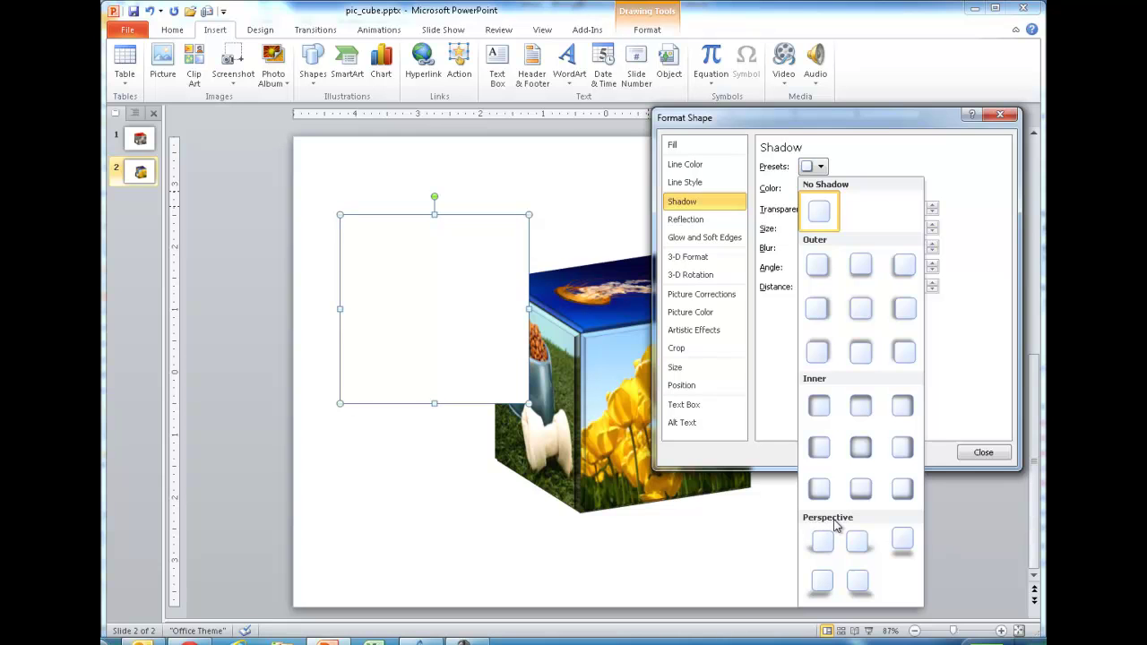
left_click(902, 542)
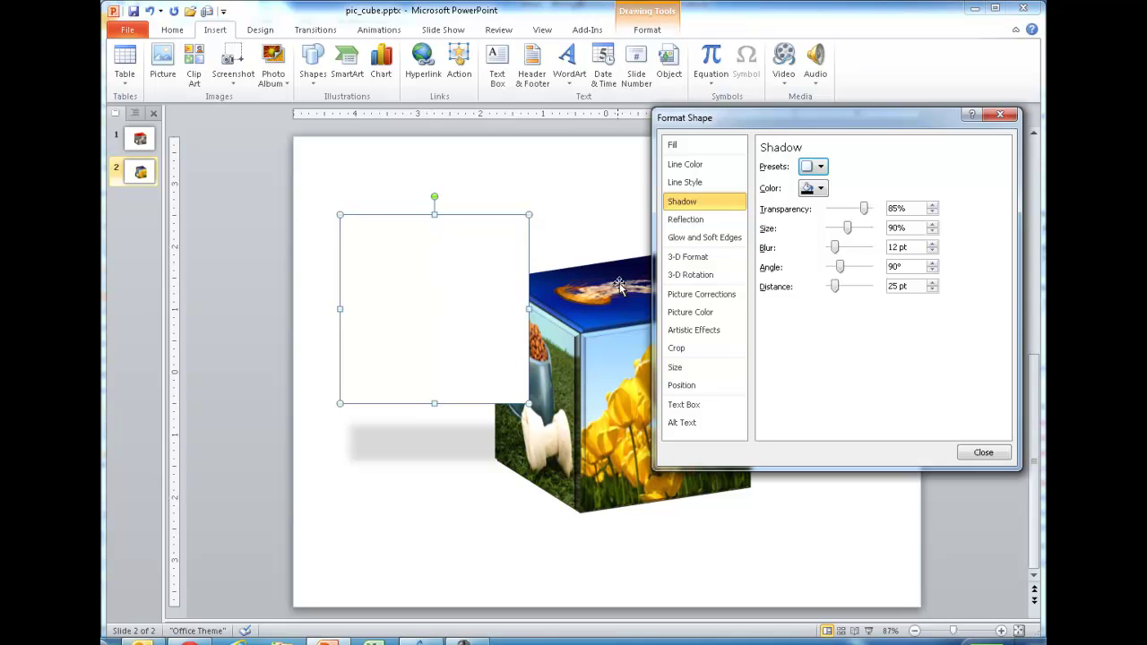
Apply the third 3-D rotation preset in the second Parallel row to the white square.
left_click(688, 277)
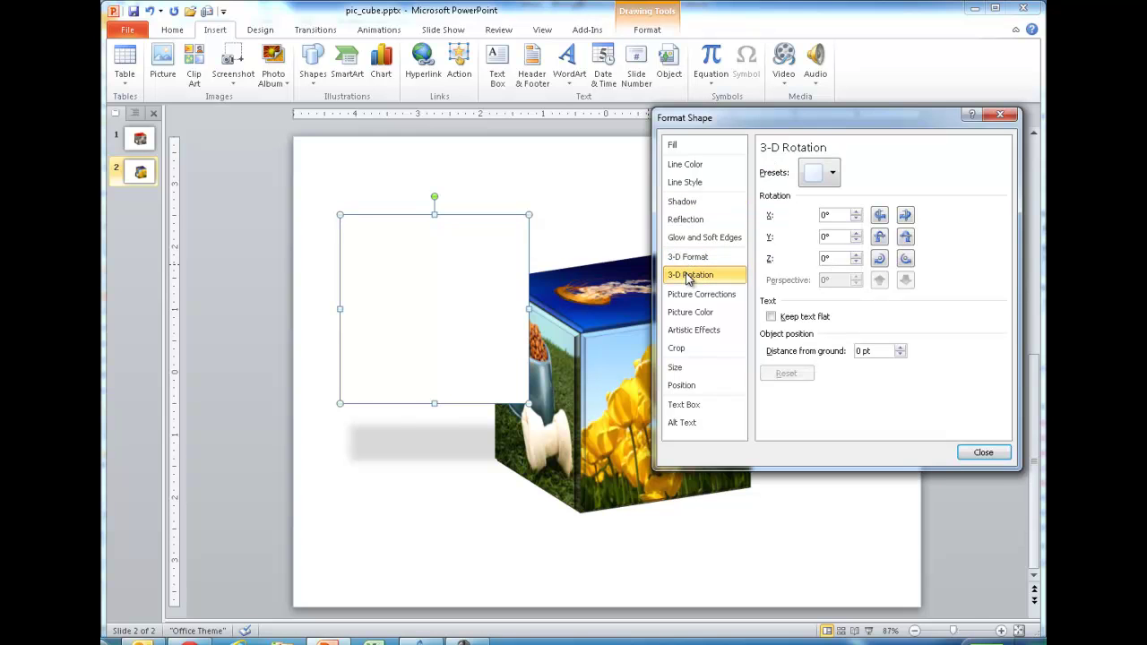
left_click(823, 174)
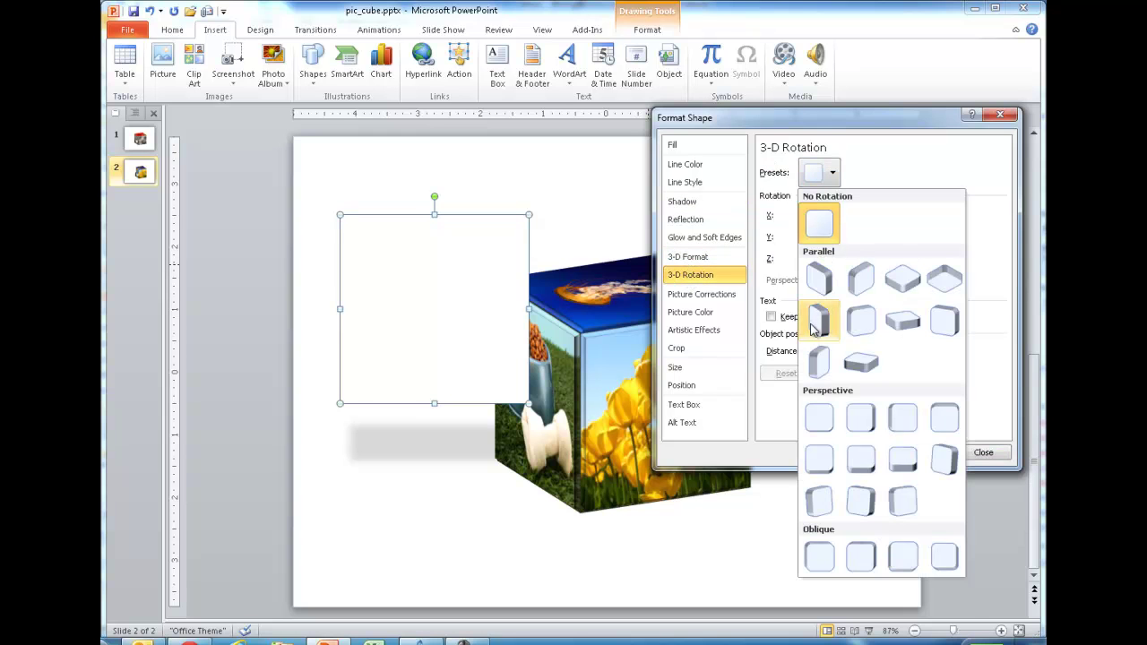
left_click(904, 322)
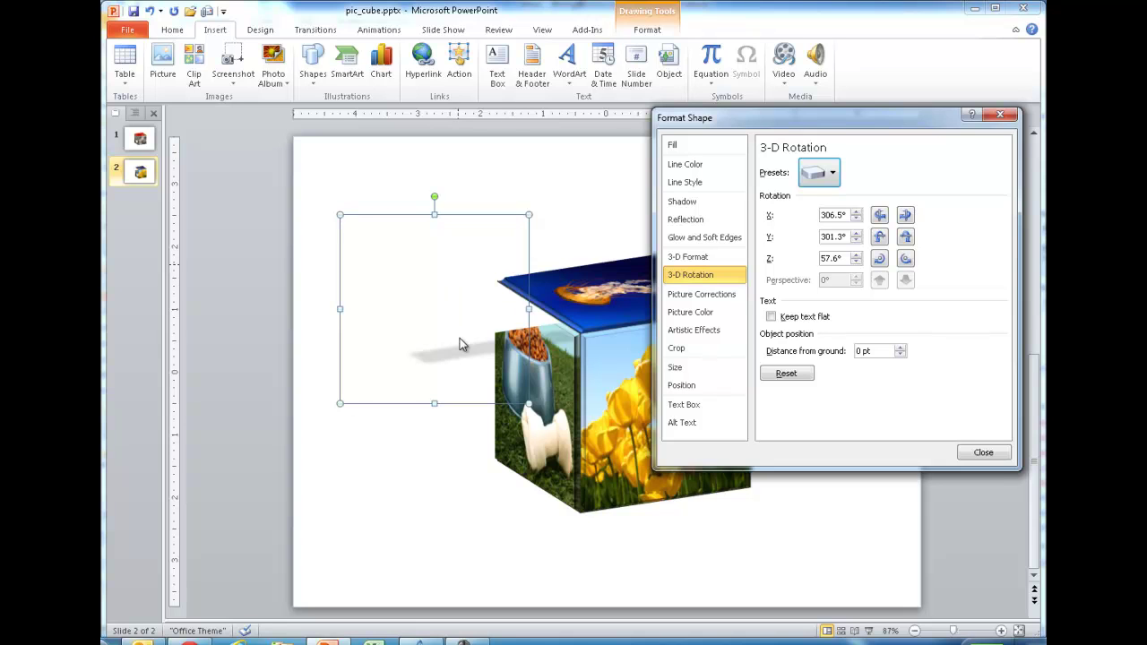
Set the white square's shadow transparency to 90% and increase the shadow size to 93%.
left_click(679, 205)
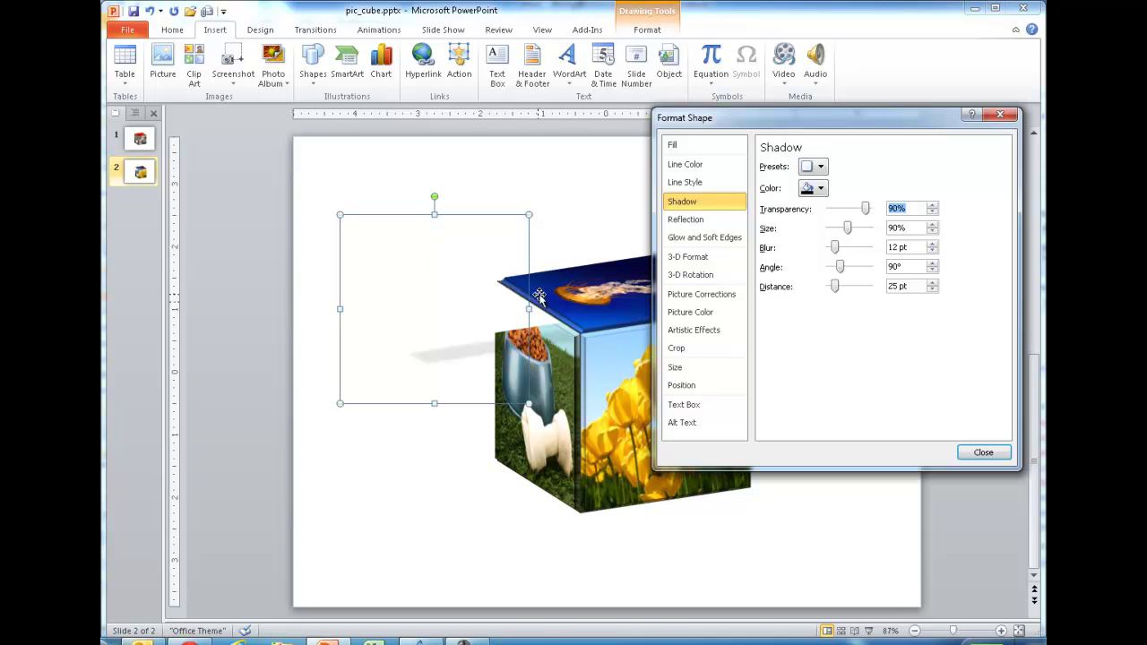
left_click(933, 225)
left_click(932, 225)
left_click(933, 225)
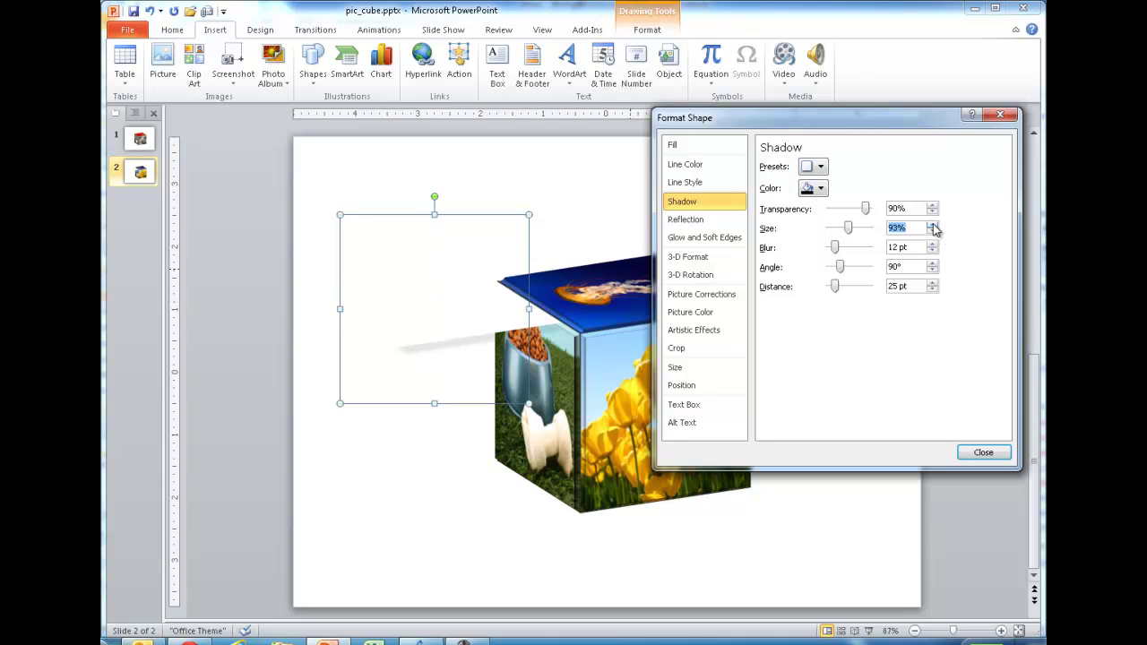